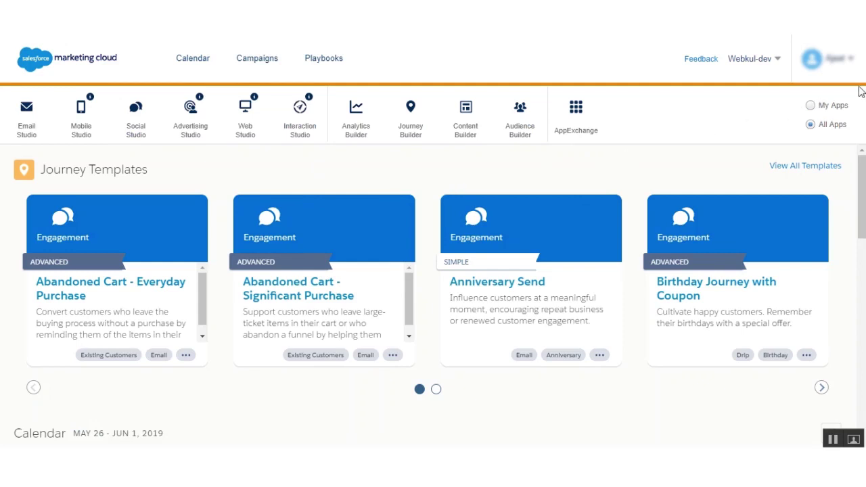
# Step: View Cloud Preferences from the avatar menu and confirm API User is set to Yes
pyautogui.click(849, 59)
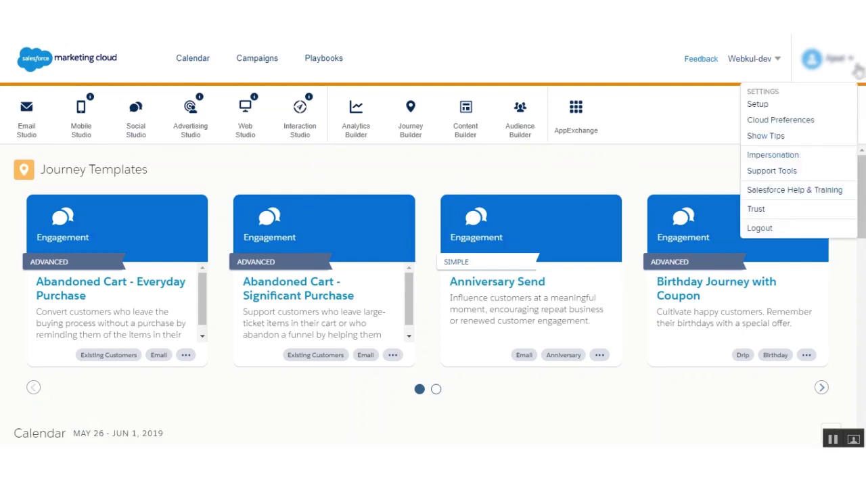
pyautogui.click(769, 124)
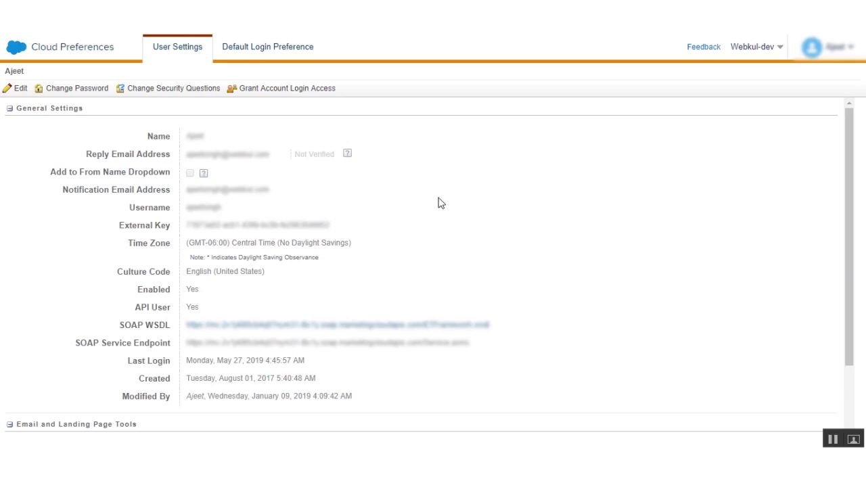
pyautogui.scroll(-1, 415, 236)
pyautogui.scroll(1, 393, 233)
# Step: Go to Email Studio's Email app, enter the Admin area and show My Users
pyautogui.click(19, 55)
pyautogui.moveTo(31, 111)
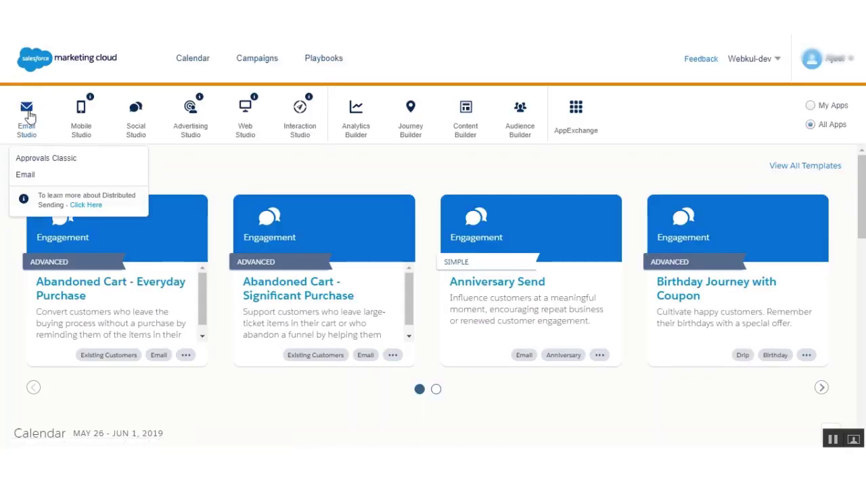
pyautogui.click(29, 173)
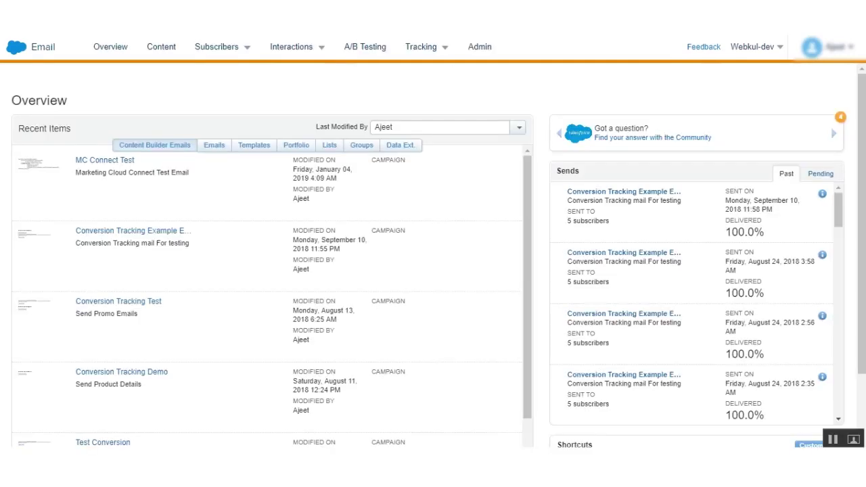
pyautogui.click(478, 49)
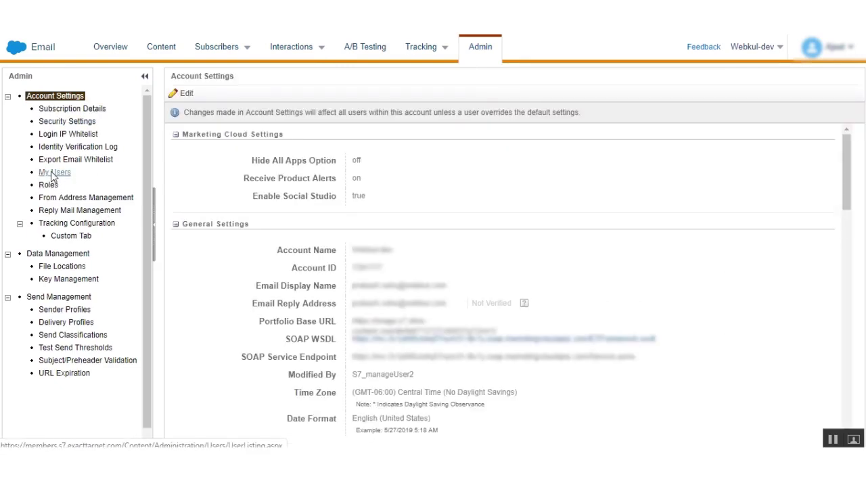
pyautogui.click(54, 173)
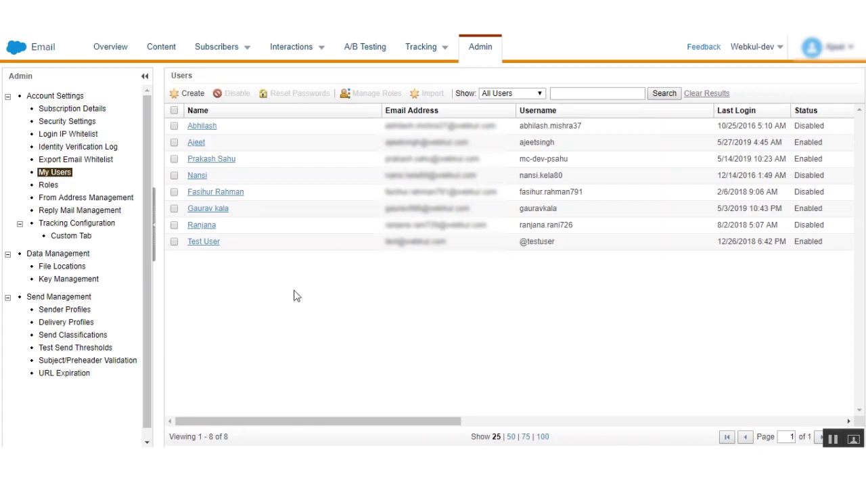
pyautogui.click(193, 94)
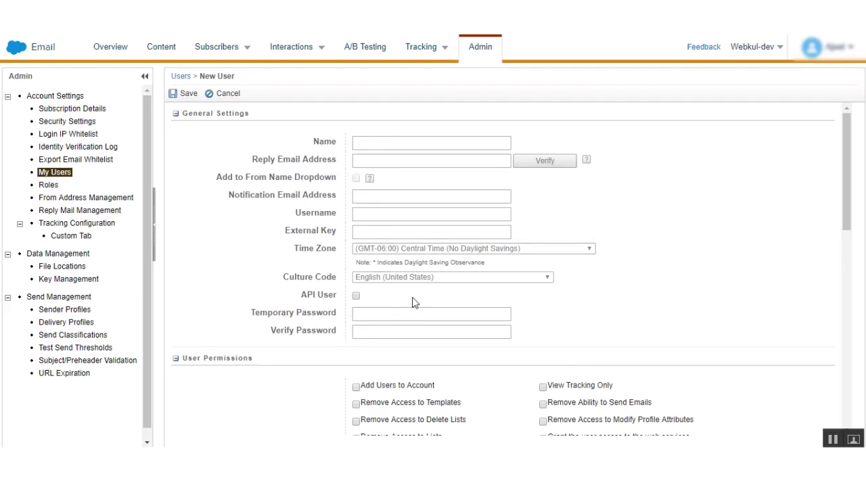
pyautogui.click(357, 297)
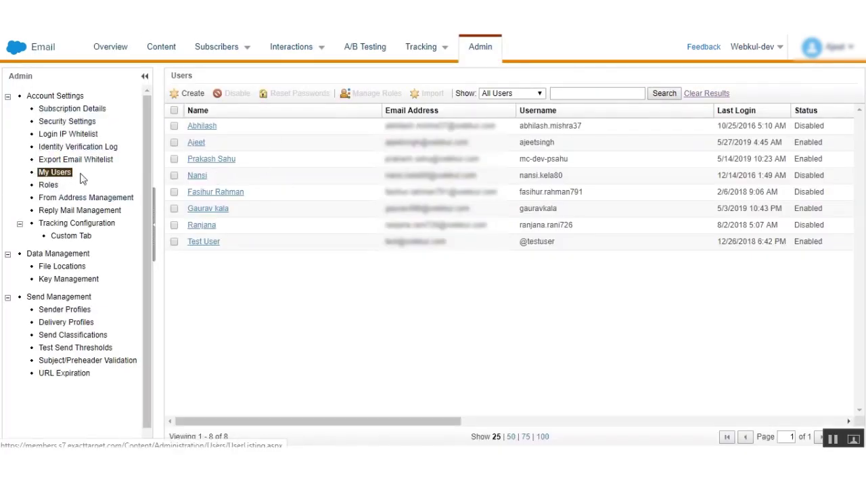
# Step: In the Roles list of 35 roles, tick the role granting web services access
pyautogui.click(48, 187)
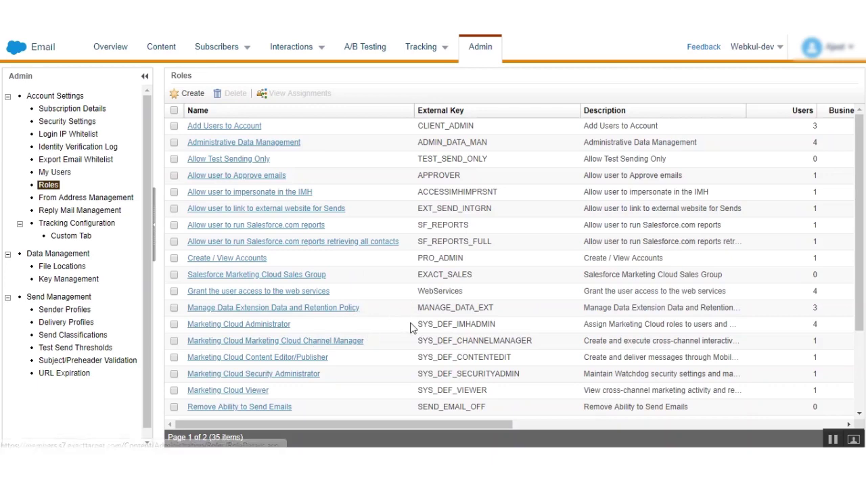
pyautogui.scroll(-3, 406, 310)
pyautogui.scroll(3, 407, 310)
pyautogui.scroll(-1, 406, 310)
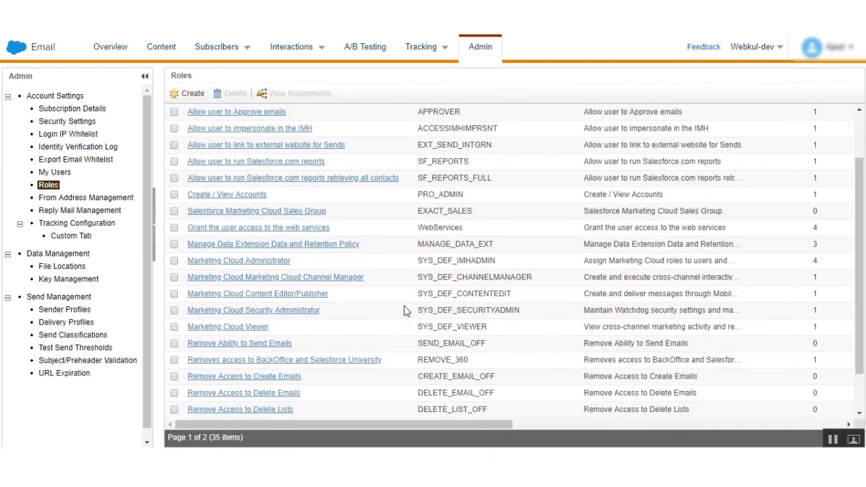
pyautogui.scroll(-1, 405, 310)
pyautogui.scroll(3, 347, 322)
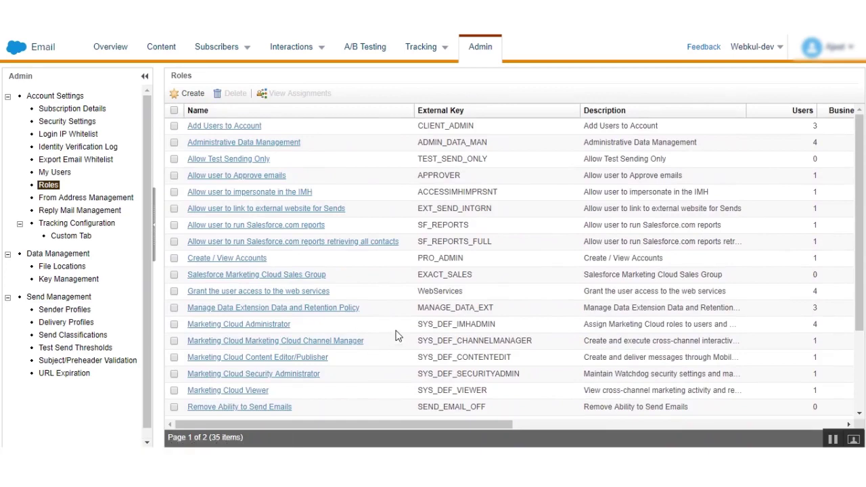
pyautogui.scroll(-1, 398, 335)
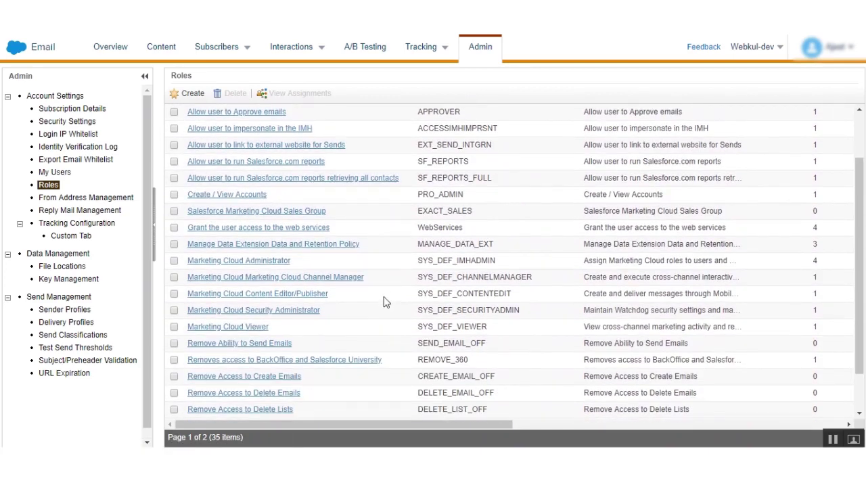
pyautogui.click(174, 228)
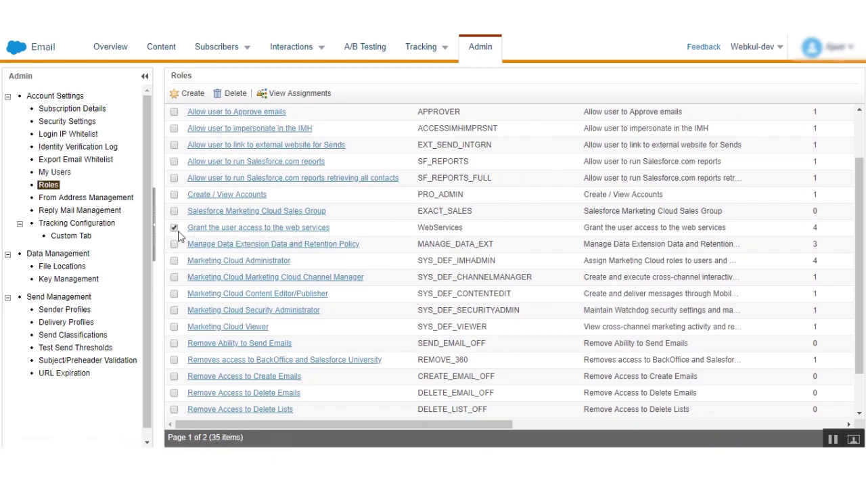
pyautogui.scroll(2, 390, 333)
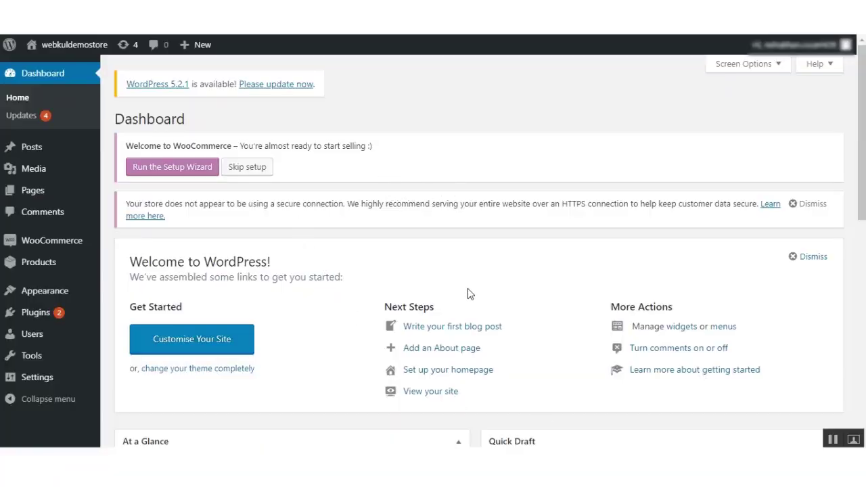
# Step: Scroll through the WordPress store dashboard before moving to the eShopSync page
pyautogui.scroll(-2, 324, 271)
pyautogui.scroll(1, 325, 270)
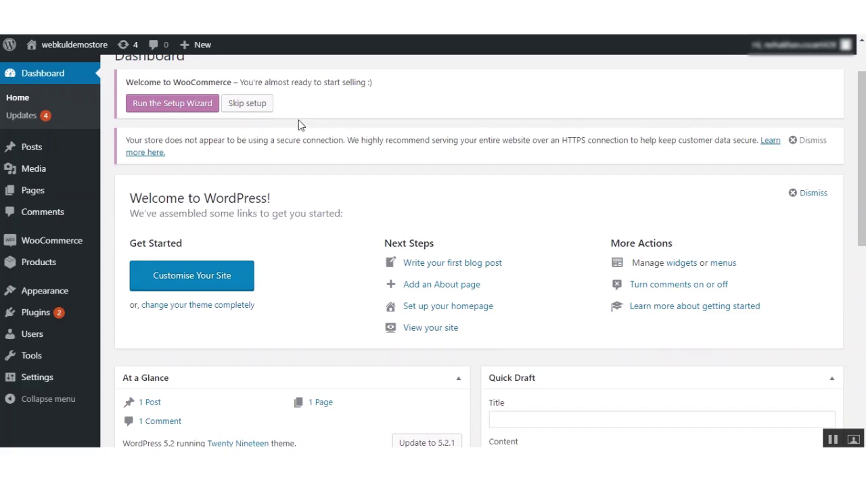
pyautogui.scroll(1, 314, 245)
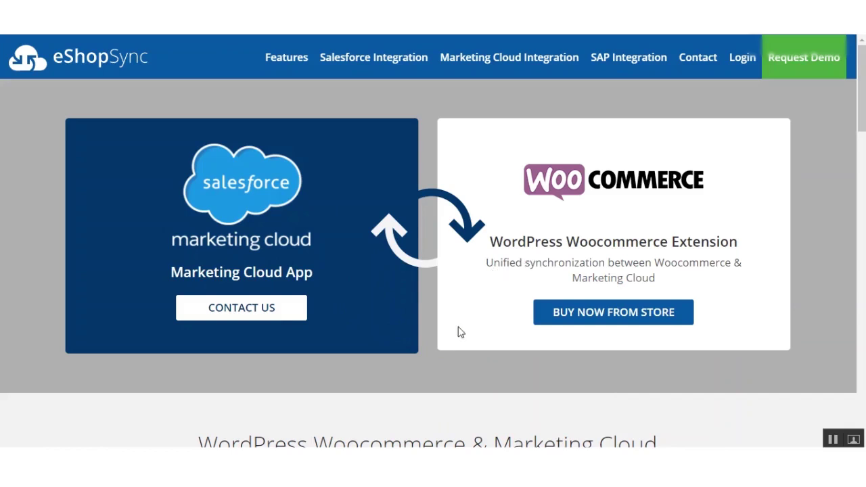
# Step: Review the Webkul Store listing for the $499.00 Marketing Cloud Connector for WooCommerce
pyautogui.click(578, 322)
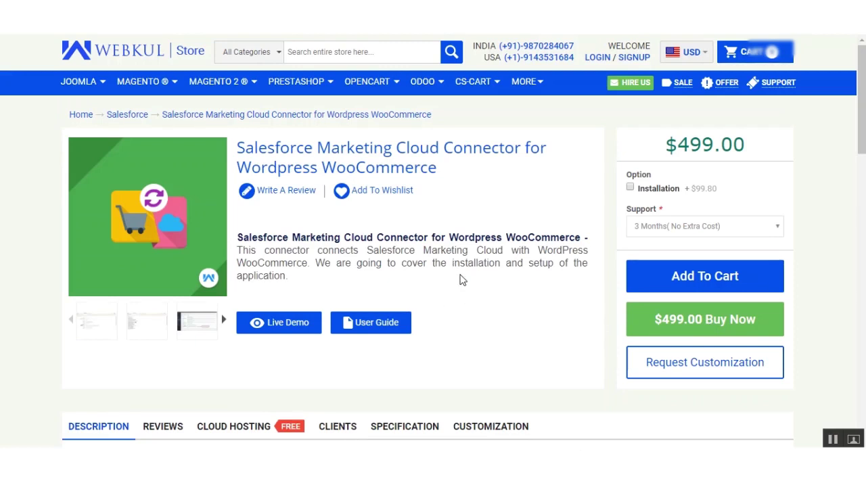
pyautogui.scroll(-2, 460, 275)
pyautogui.scroll(2, 339, 254)
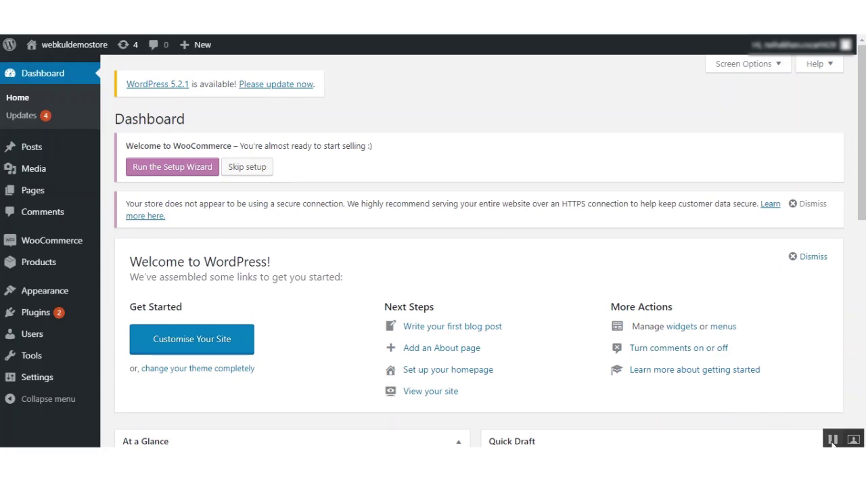
# Step: Under Plugins > Add New > Upload Plugin, choose woocommerce_sfmc_connector_v1.0.zip from Downloads
pyautogui.click(35, 312)
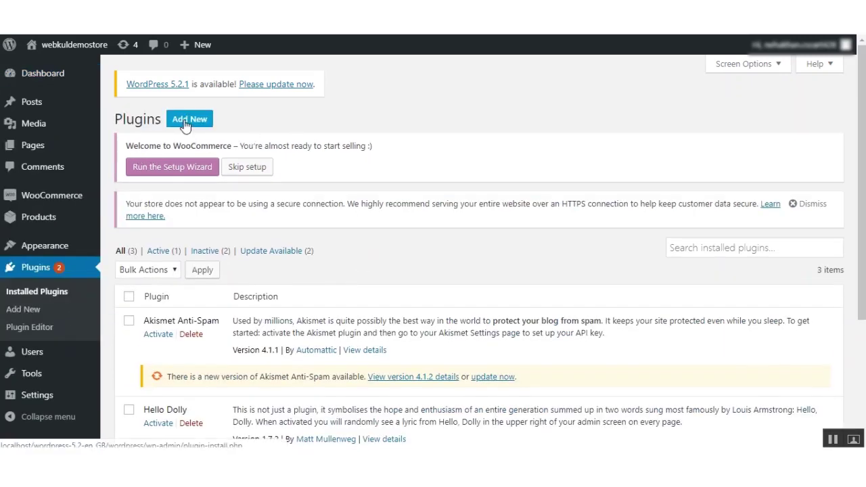
pyautogui.click(187, 123)
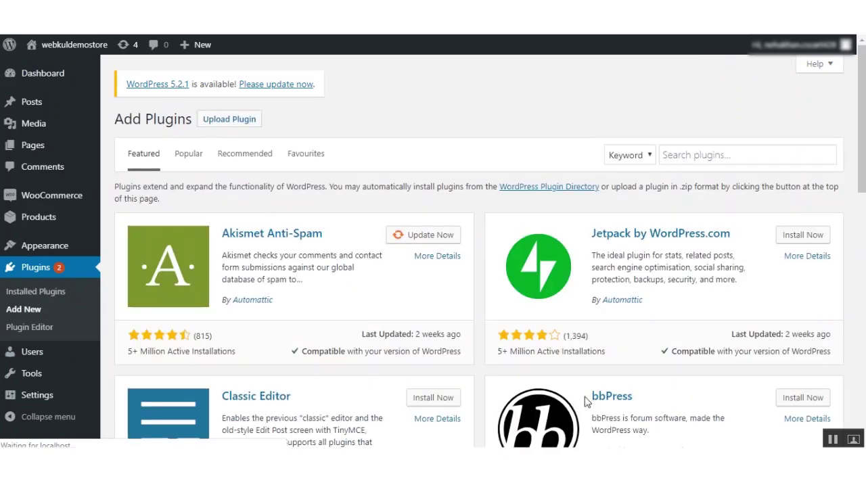
pyautogui.click(233, 122)
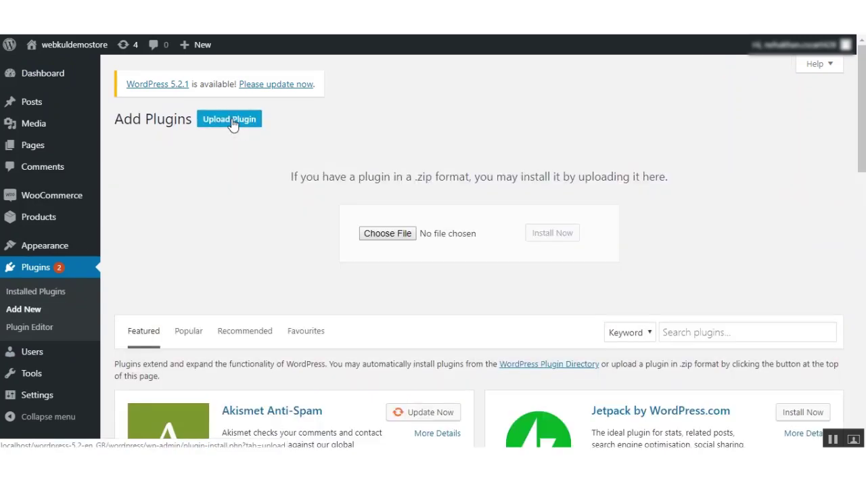
pyautogui.click(391, 237)
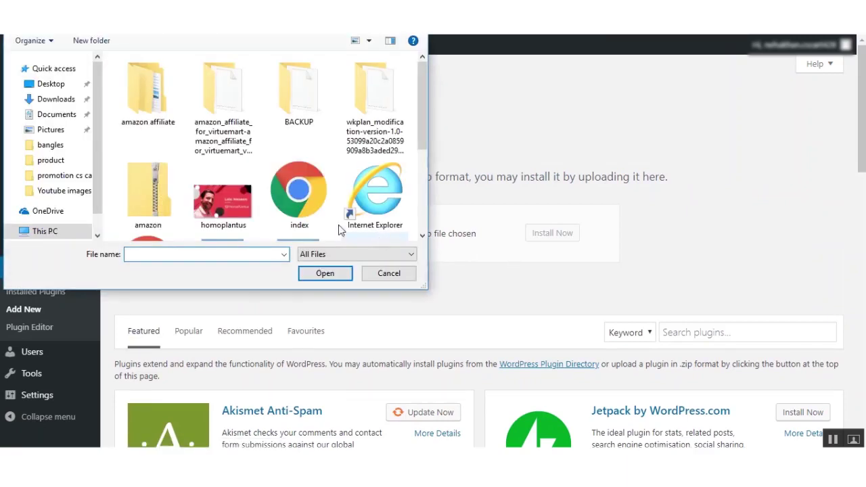
pyautogui.click(72, 100)
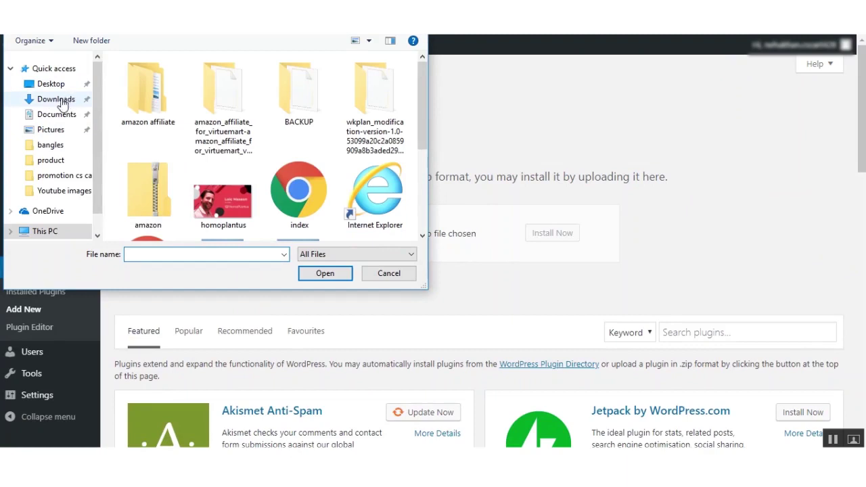
pyautogui.scroll(-4, 322, 189)
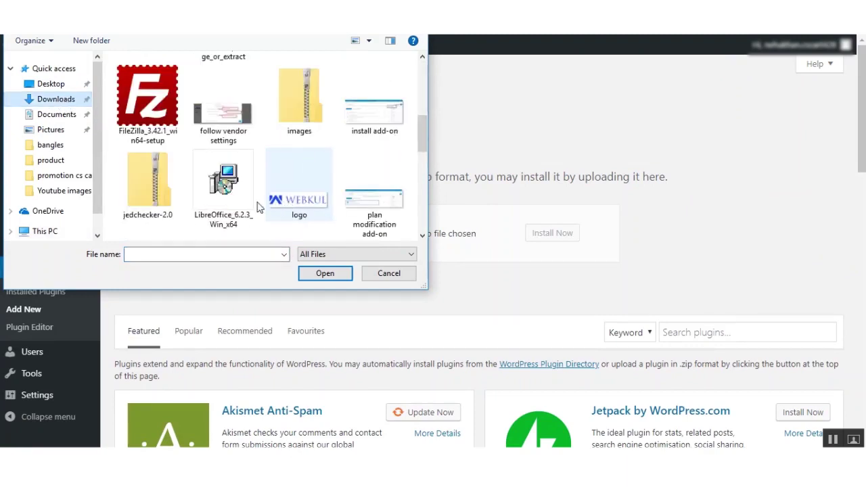
pyautogui.scroll(-2, 303, 171)
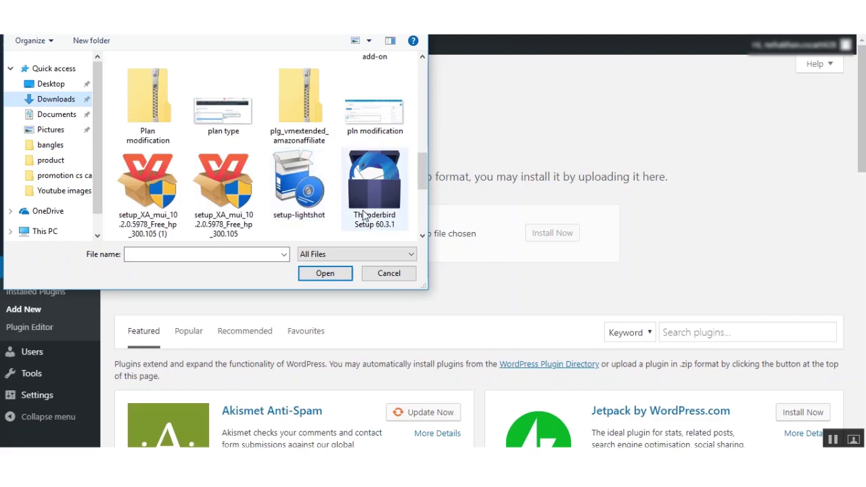
pyautogui.scroll(-2, 309, 210)
pyautogui.click(236, 200)
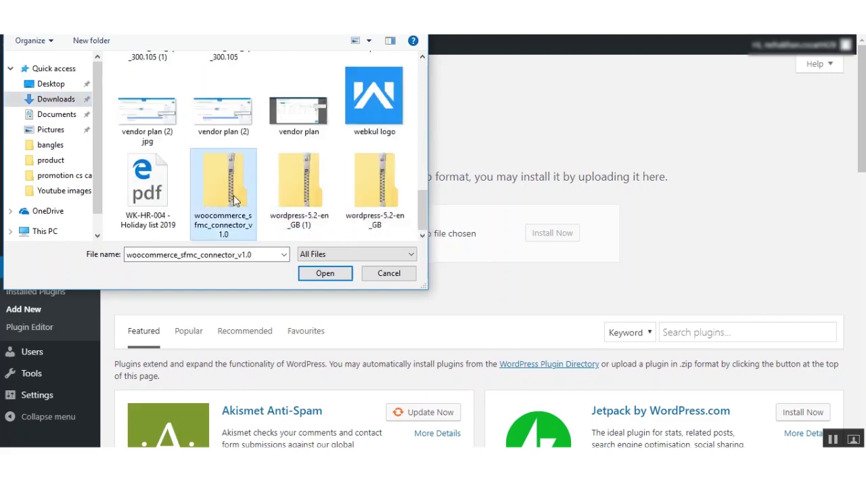
pyautogui.click(325, 274)
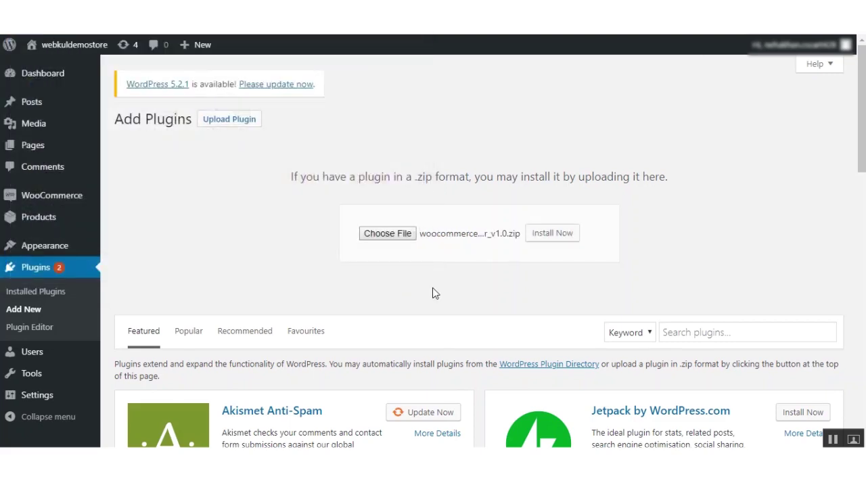
# Step: Install the uploaded SFMC connector zip and activate the plugin
pyautogui.click(547, 235)
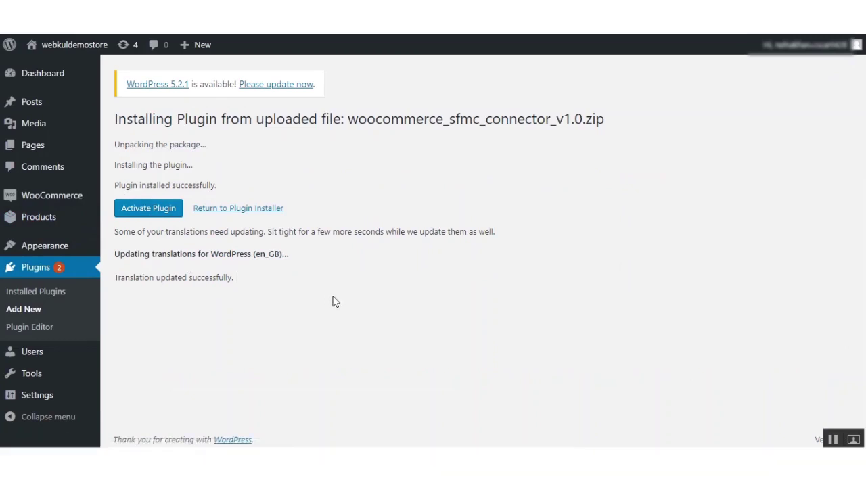
pyautogui.click(142, 213)
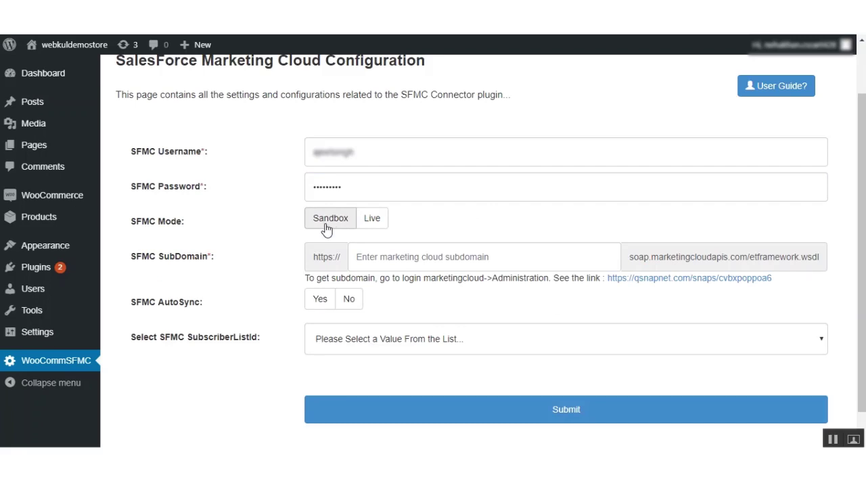
# Step: Set SFMC Mode to Live, paste the Marketing Cloud subdomain and turn AutoSync on
pyautogui.click(371, 219)
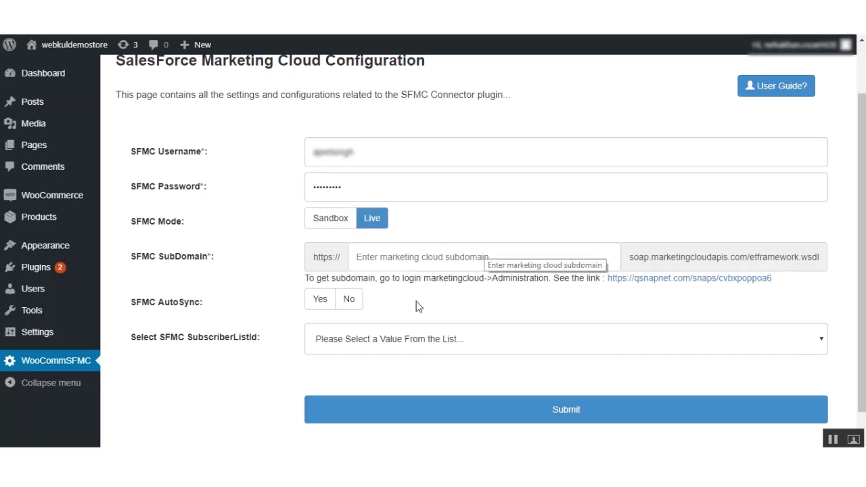
pyautogui.scroll(-1, 451, 274)
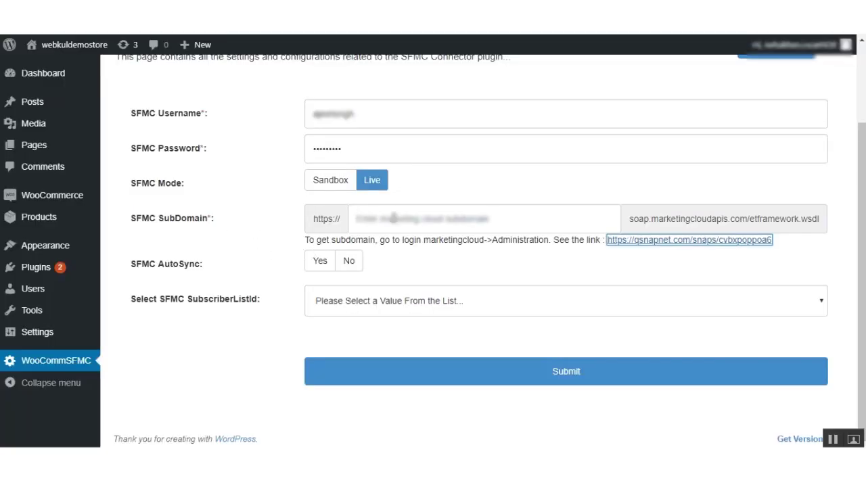
pyautogui.click(394, 218)
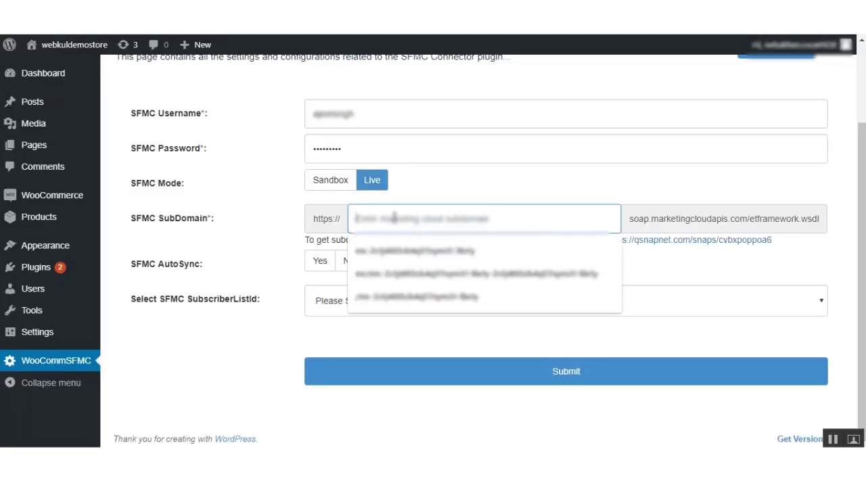
pyautogui.hotkey('ctrl', 'v')
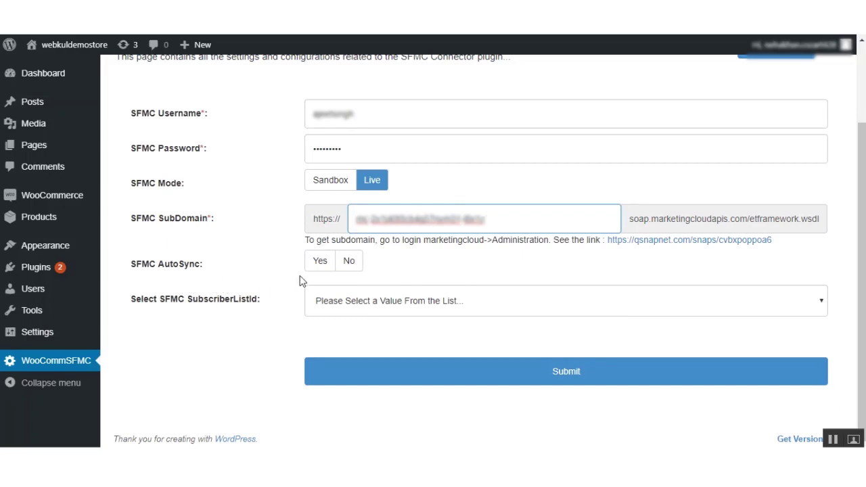
pyautogui.click(320, 262)
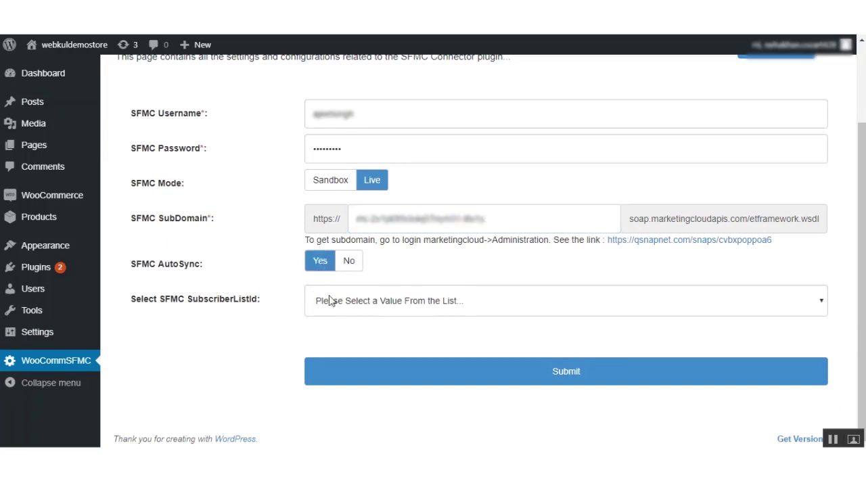
# Step: Check the subscriber list options and submit the connector configuration
pyautogui.click(499, 306)
pyautogui.click(266, 338)
pyautogui.scroll(2, 445, 284)
pyautogui.scroll(-3, 446, 285)
pyautogui.click(541, 379)
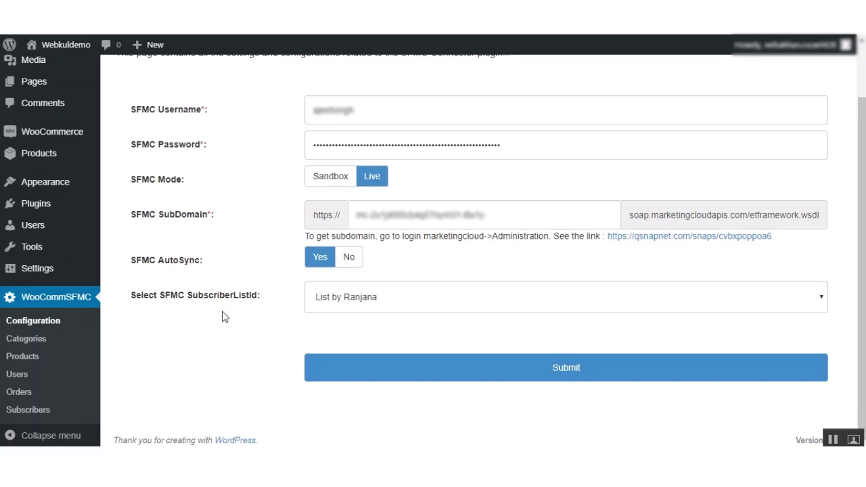
# Step: Recheck the SubscriberListId choices, leave them unchanged, and resubmit the SFMC configuration
pyautogui.click(497, 305)
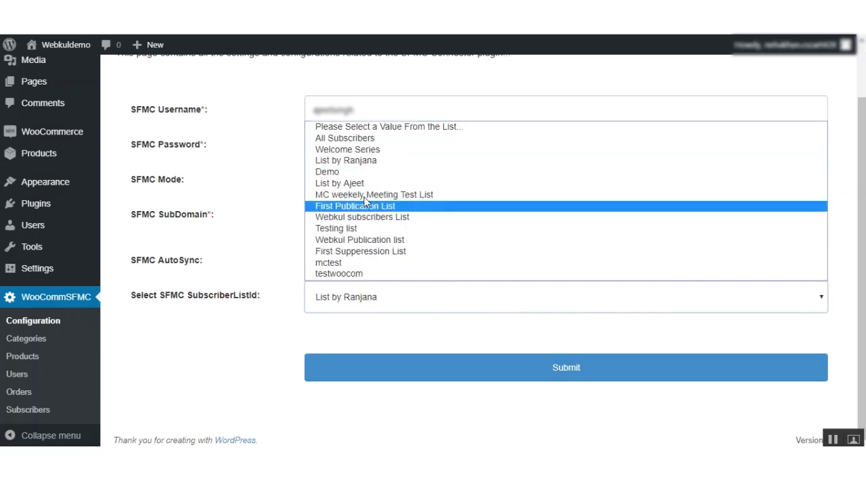
pyautogui.click(341, 330)
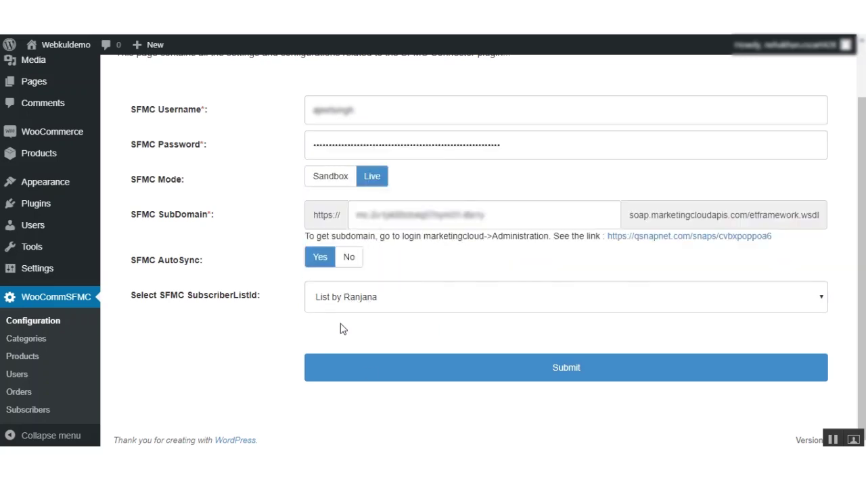
pyautogui.click(524, 381)
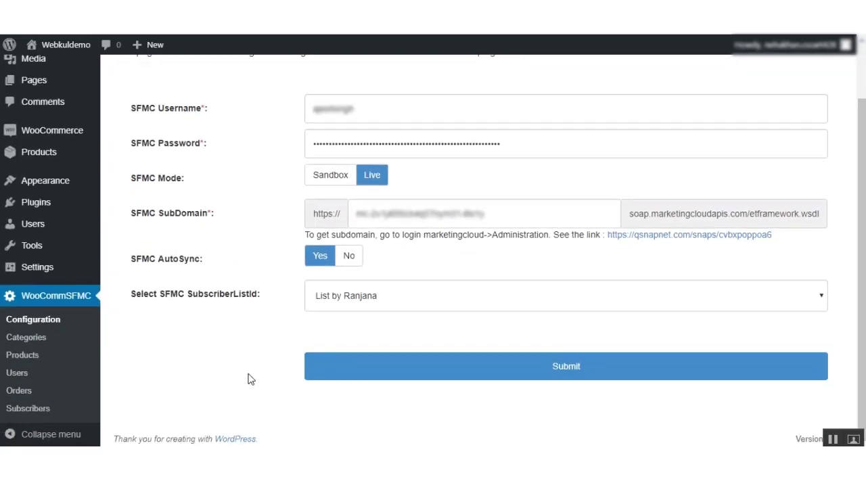
pyautogui.scroll(1, 338, 340)
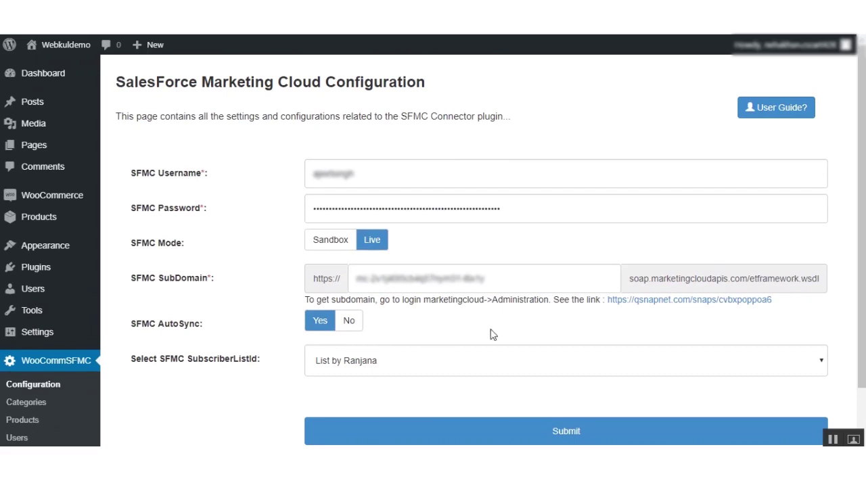
pyautogui.scroll(-1, 383, 349)
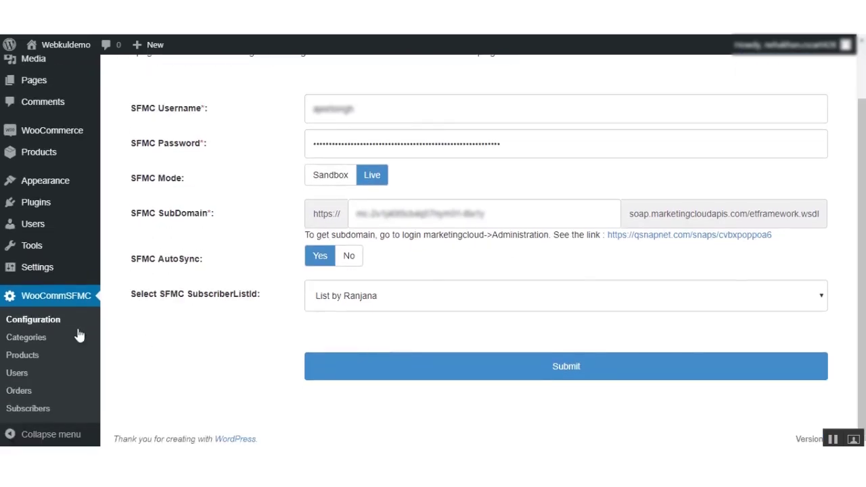
pyautogui.click(29, 338)
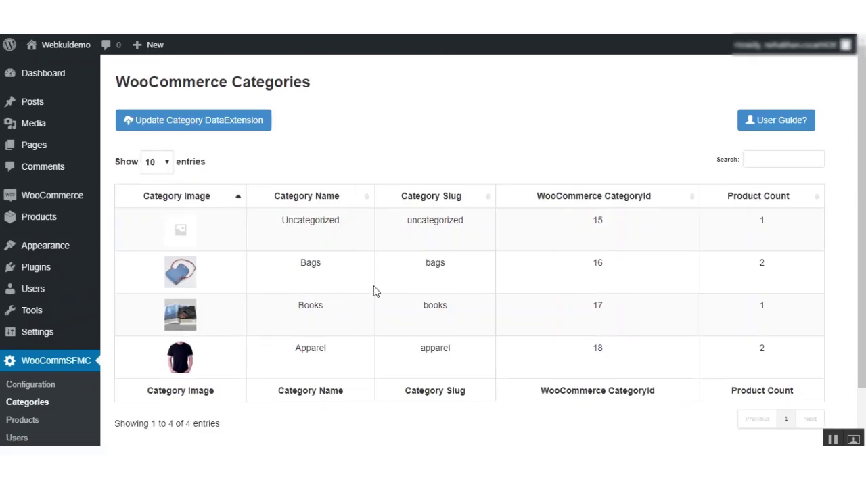
# Step: Push the Uncategorized, Bags, Books and Apparel categories via Update Category DataExtension
pyautogui.scroll(-1, 417, 295)
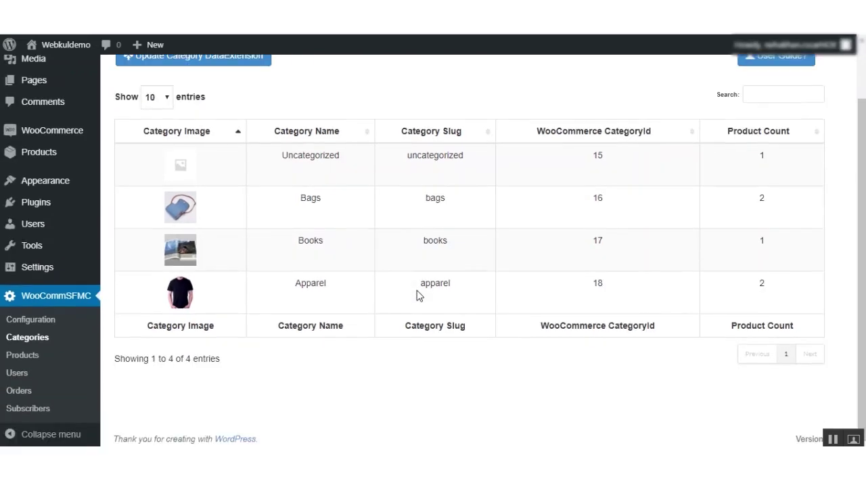
pyautogui.scroll(1, 321, 350)
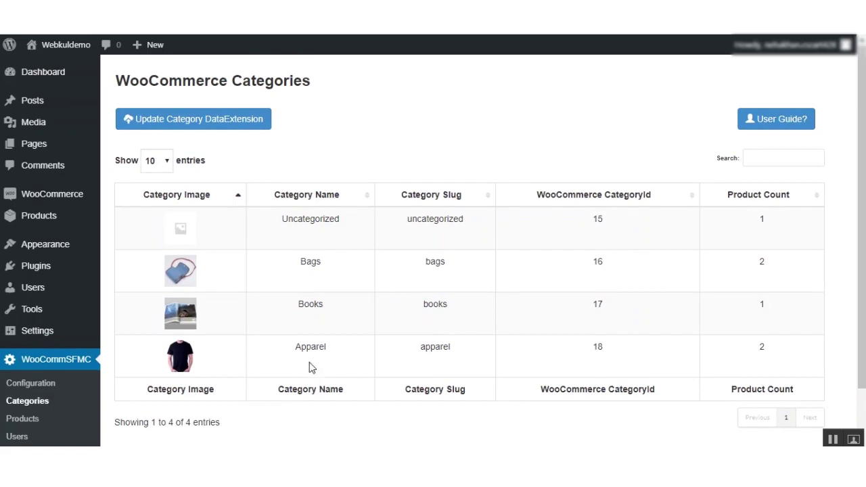
pyautogui.click(197, 121)
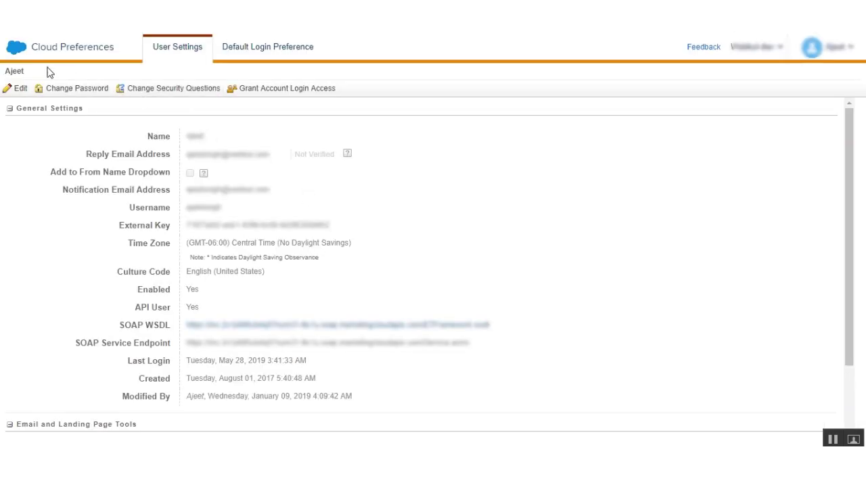
# Step: Go to Email Studio's Data Extensions list and scroll down to the WkWooCommerce entries
pyautogui.moveTo(23, 54)
pyautogui.moveTo(30, 122)
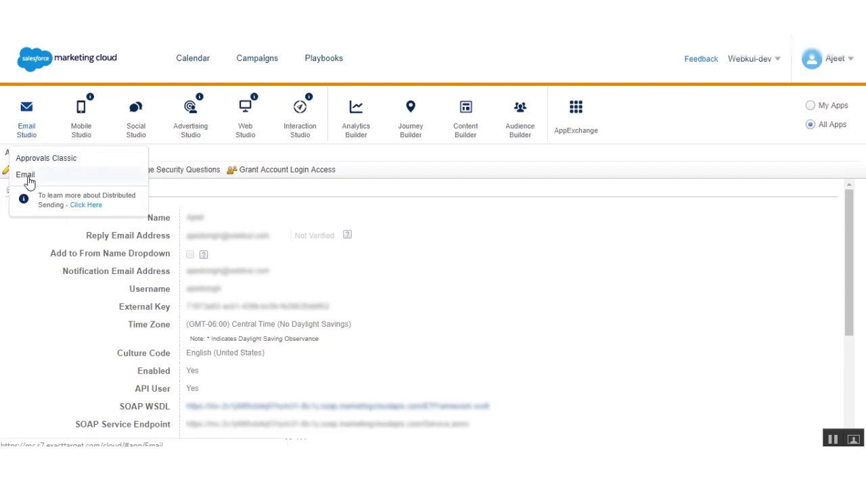
pyautogui.click(26, 175)
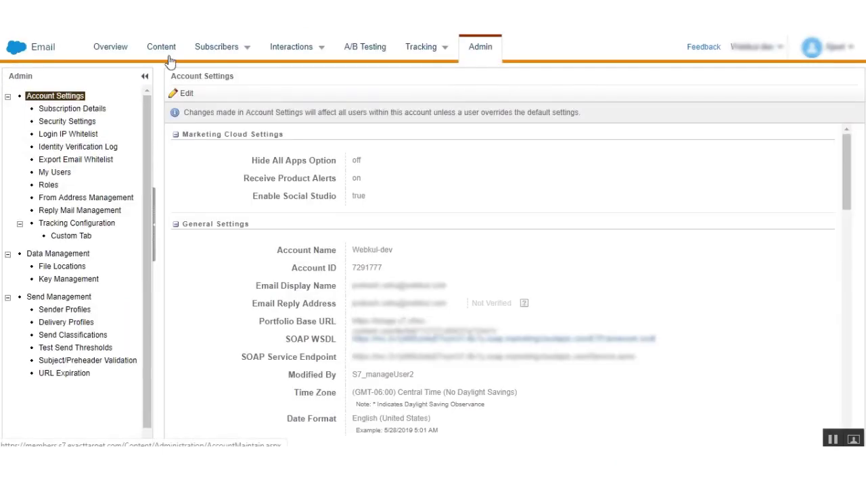
pyautogui.moveTo(234, 55)
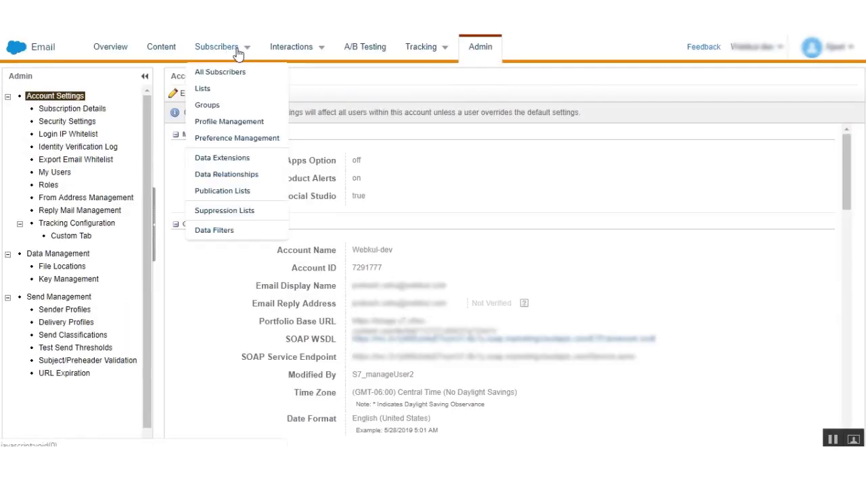
pyautogui.click(218, 159)
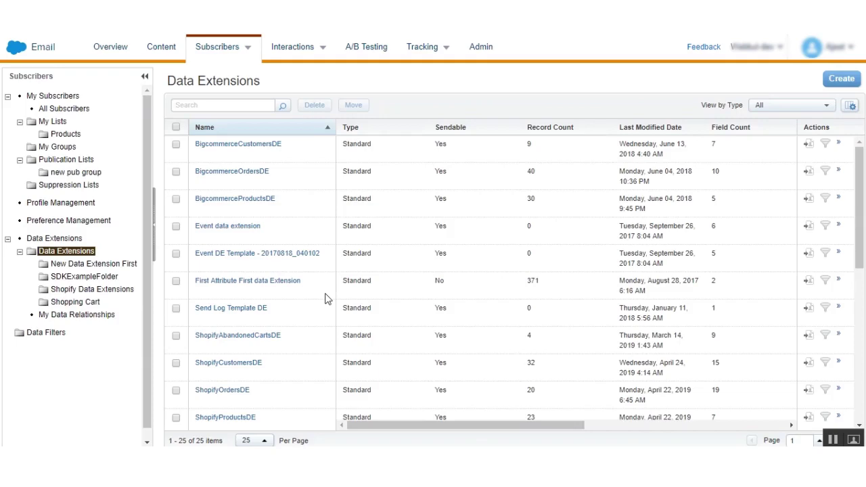
pyautogui.scroll(-5, 283, 324)
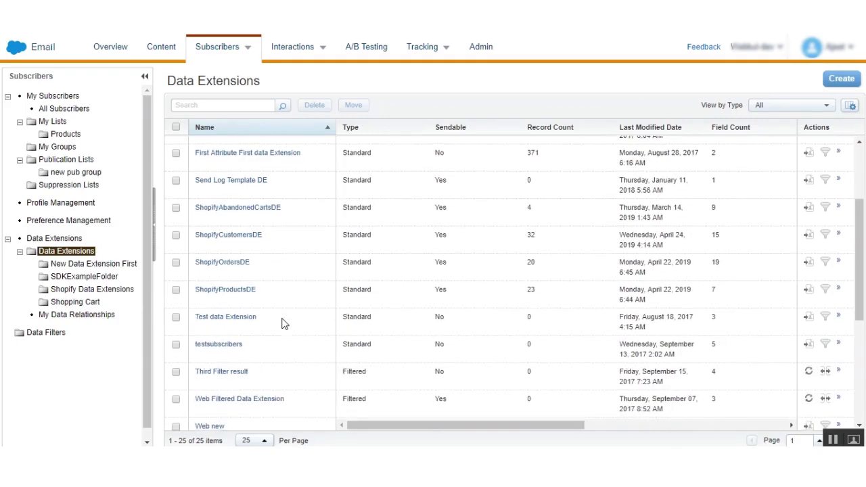
pyautogui.scroll(-2, 297, 355)
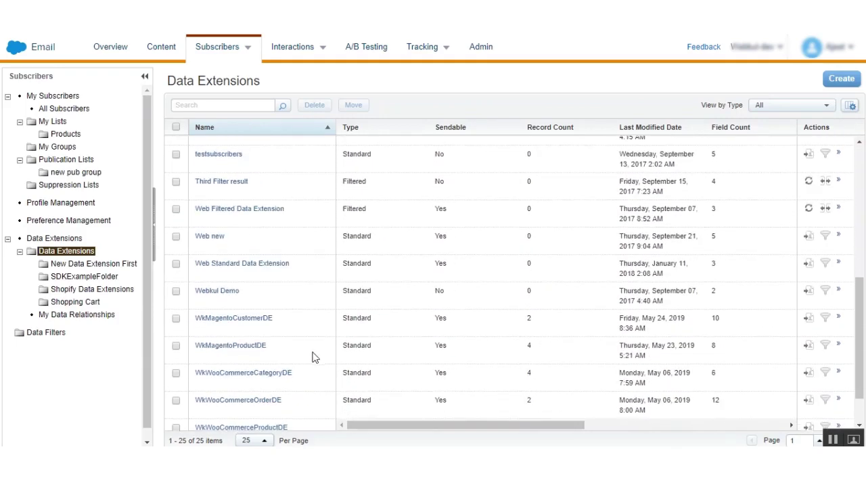
pyautogui.scroll(-2, 301, 352)
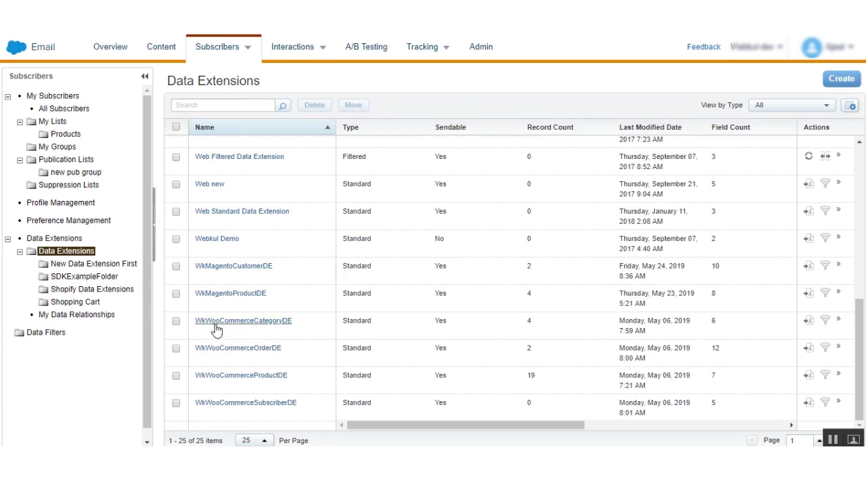
# Step: View WkWooCommerceCategoryDE's records: Uncategorized, Bags, Books and Apparel
pyautogui.click(272, 325)
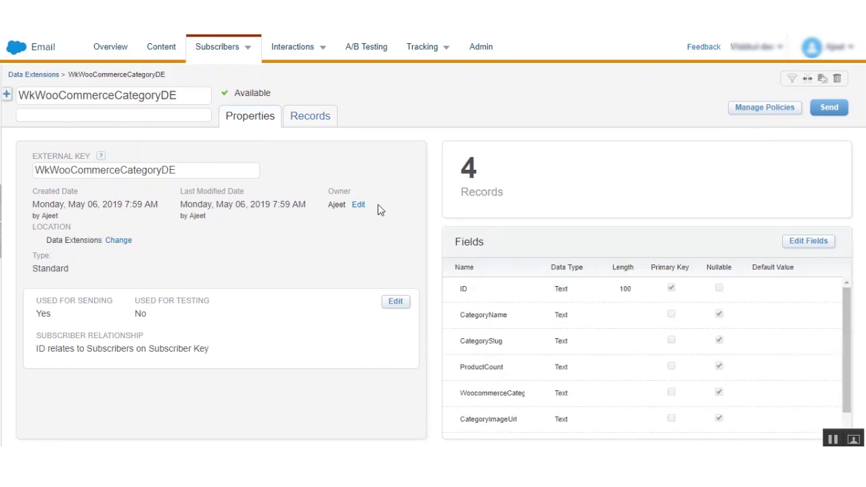
pyautogui.click(316, 122)
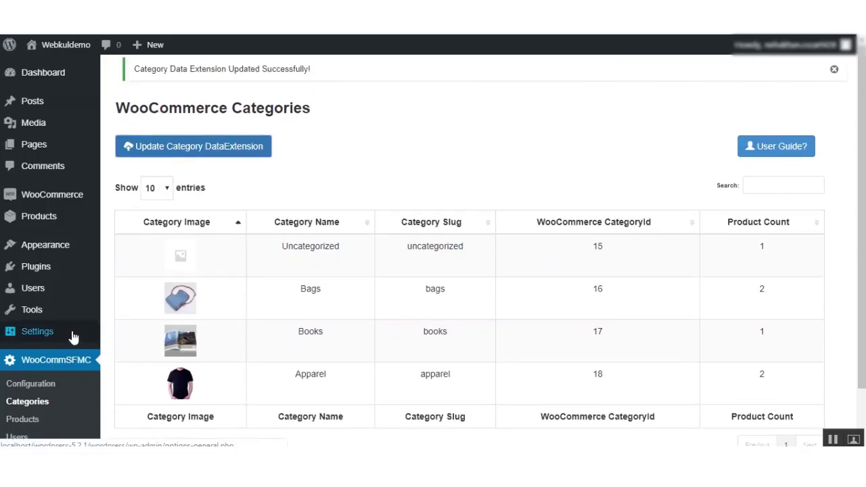
pyautogui.scroll(-2, 68, 335)
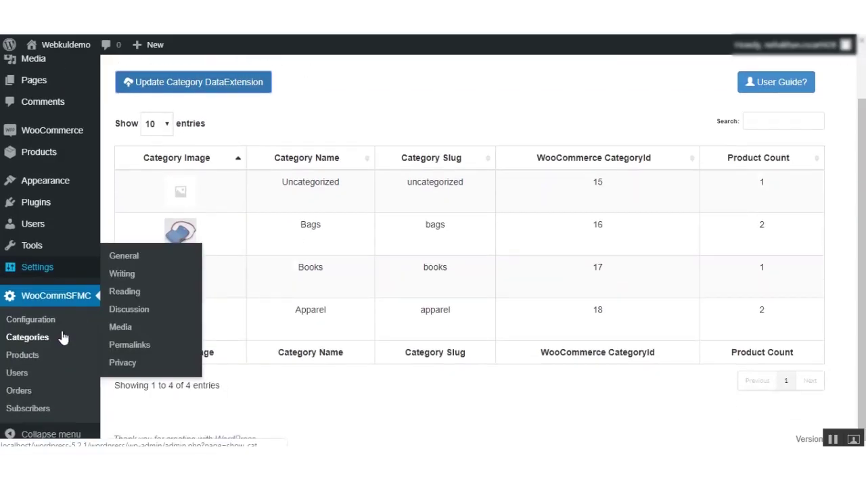
# Step: On the WooCommSFMC Products page, run Update Products DataExtension to upload all products
pyautogui.click(27, 355)
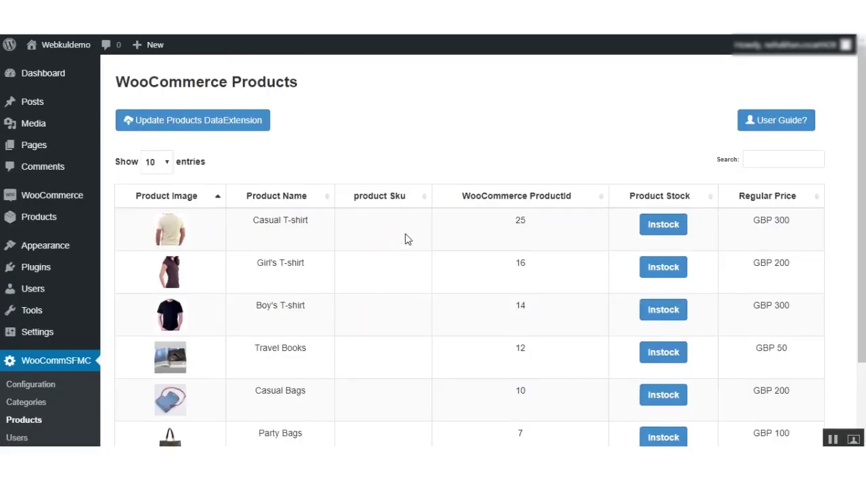
pyautogui.scroll(-2, 411, 359)
pyautogui.scroll(3, 413, 358)
pyautogui.click(173, 122)
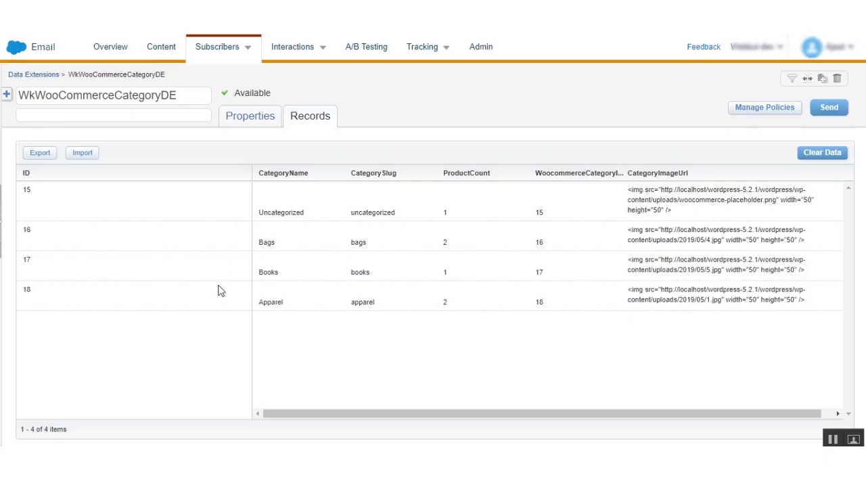
# Step: Return to the Subscribers > Data Extensions list and scroll to the WkWooCommerce entries
pyautogui.moveTo(224, 47)
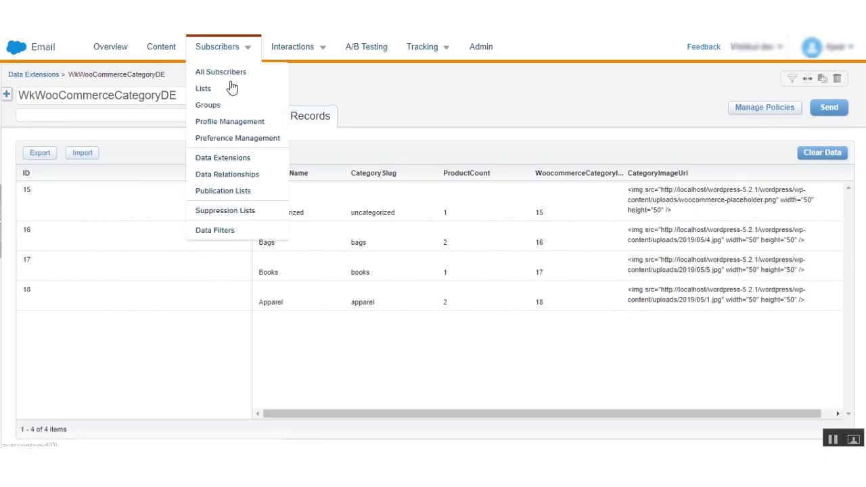
pyautogui.click(213, 159)
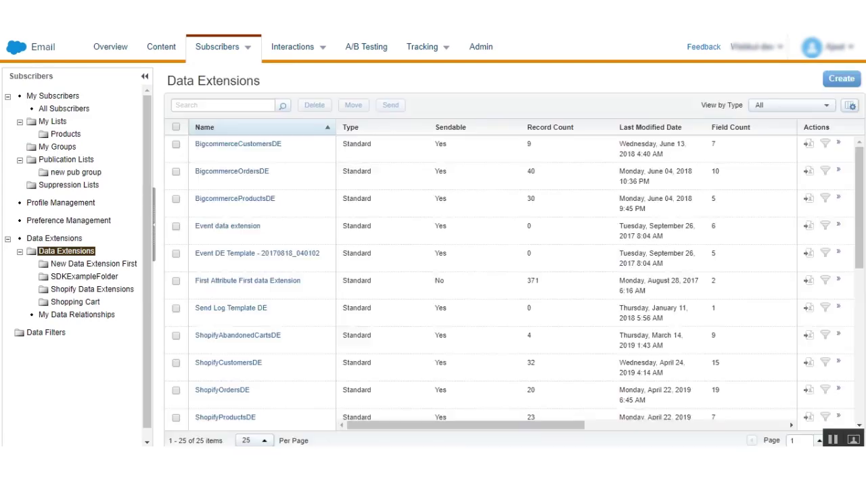
pyautogui.scroll(-6, 293, 321)
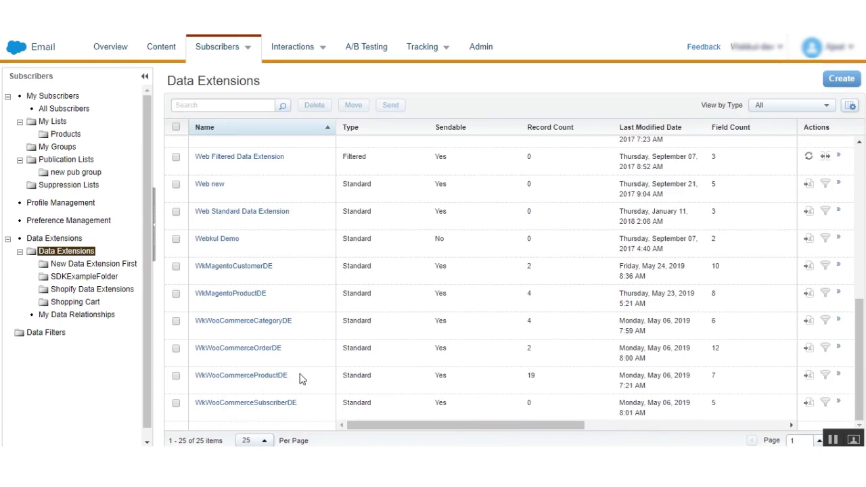
# Step: Browse WkWooCommerceProductDE's 19 product records, from Test Prod First to Casual T-shirt
pyautogui.click(261, 376)
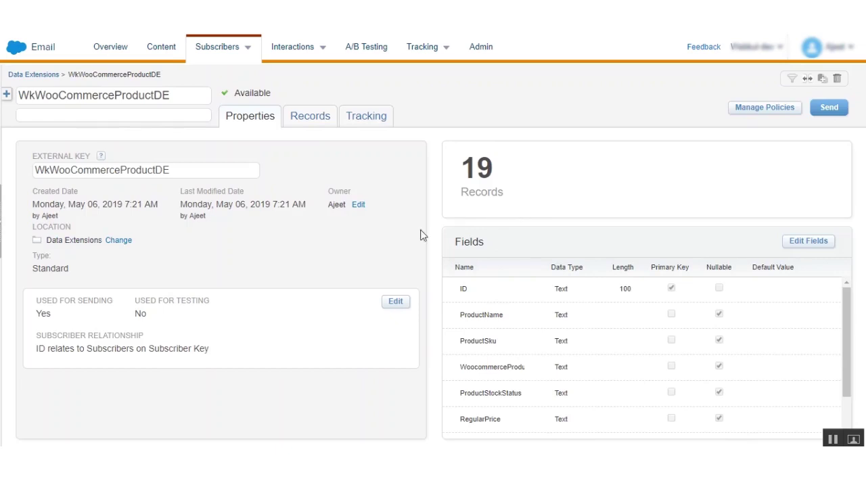
pyautogui.click(313, 118)
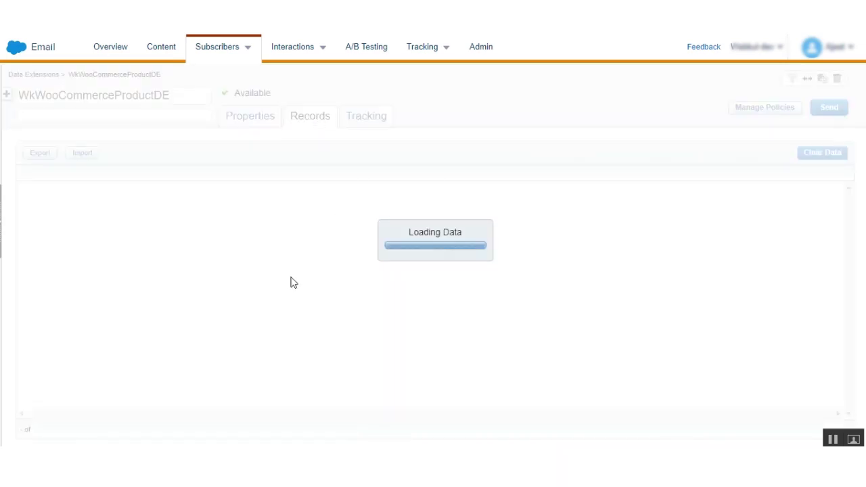
pyautogui.scroll(-10, 434, 318)
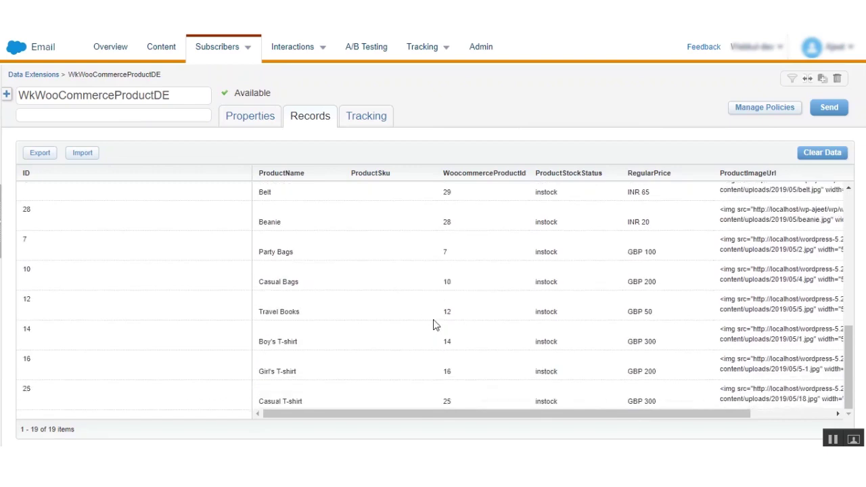
pyautogui.scroll(8, 412, 352)
pyautogui.scroll(-8, 411, 352)
pyautogui.scroll(10, 411, 352)
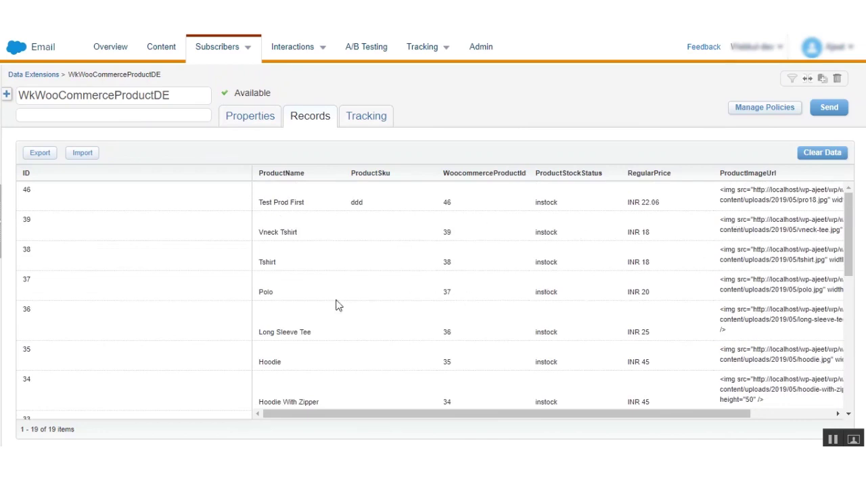
pyautogui.scroll(-5, 368, 283)
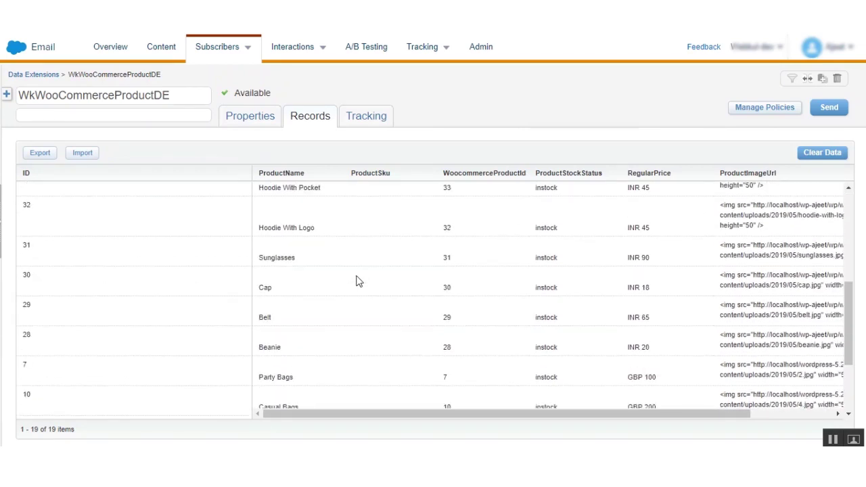
pyautogui.scroll(-3, 358, 281)
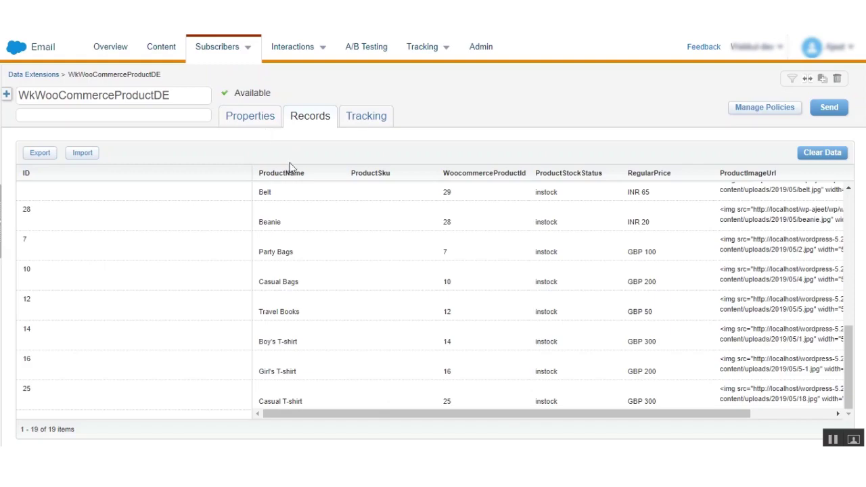
# Step: Switch back to WordPress admin and go to WooCommSFMC > Users
pyautogui.hotkey('ctrl', 'Tab')
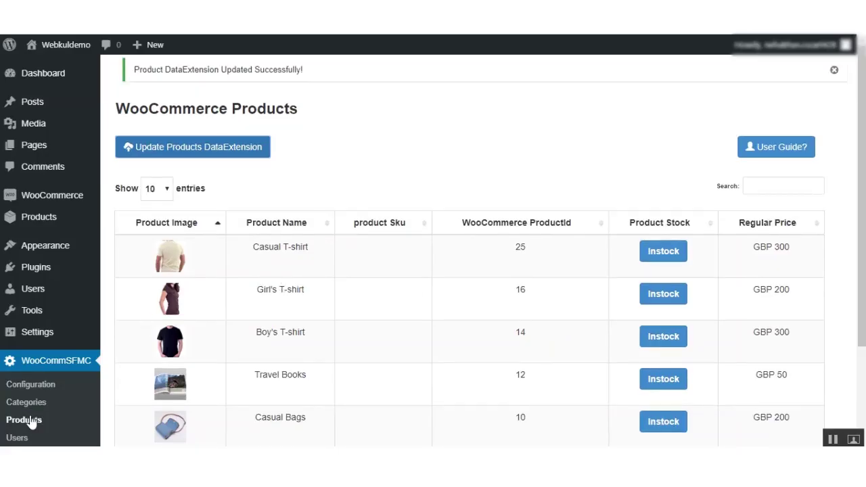
pyautogui.scroll(-2, 19, 414)
pyautogui.click(20, 376)
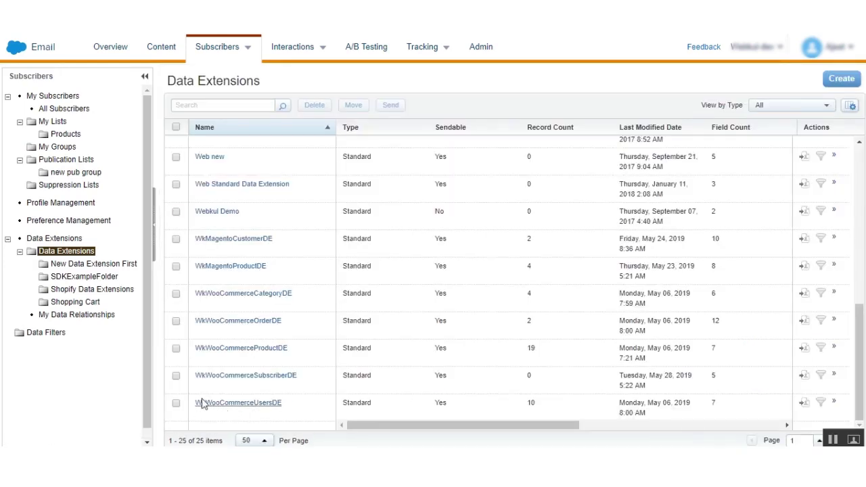
# Step: Browse the 10 user records in WkWooCommerceUsersDE's Records tab
pyautogui.click(262, 404)
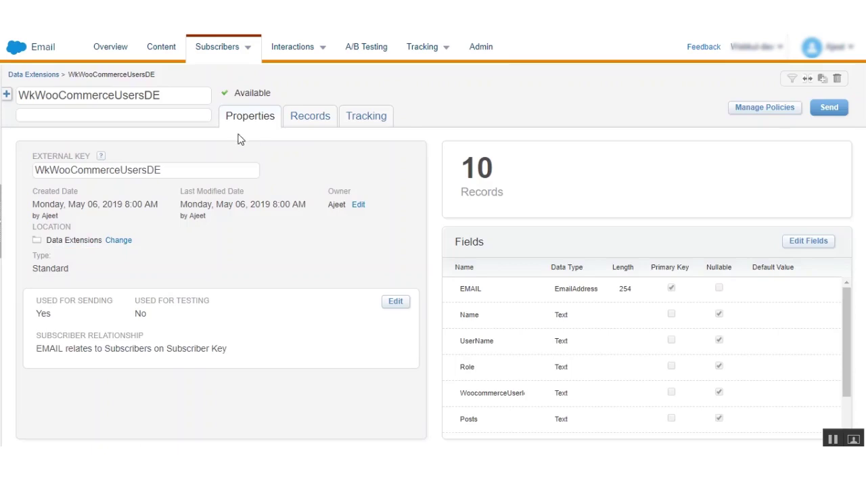
pyautogui.click(316, 125)
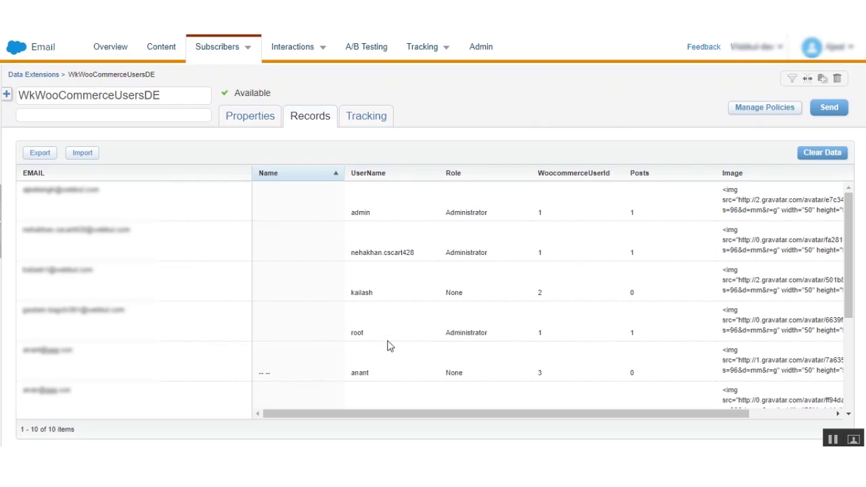
pyautogui.scroll(-5, 390, 346)
pyautogui.scroll(5, 390, 346)
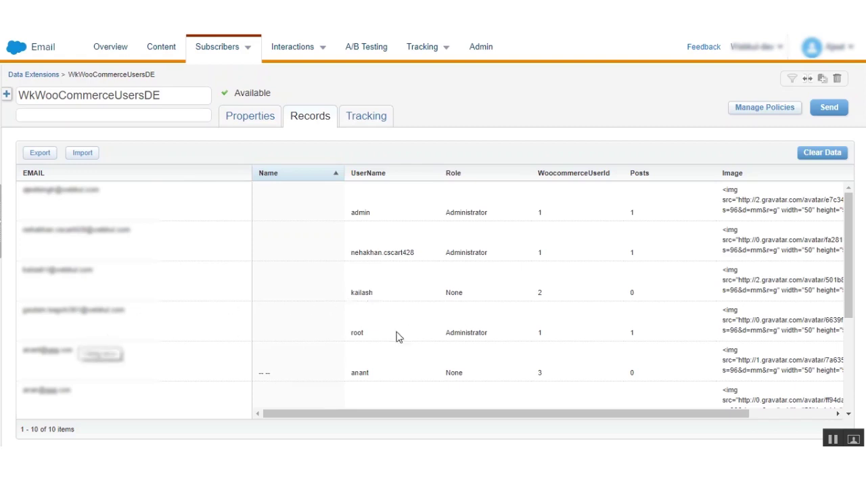
pyautogui.scroll(-3, 499, 329)
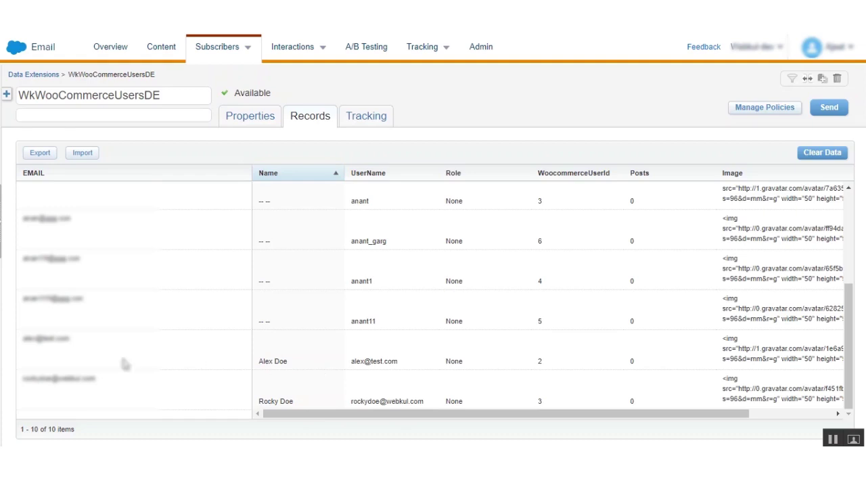
pyautogui.scroll(3, 433, 308)
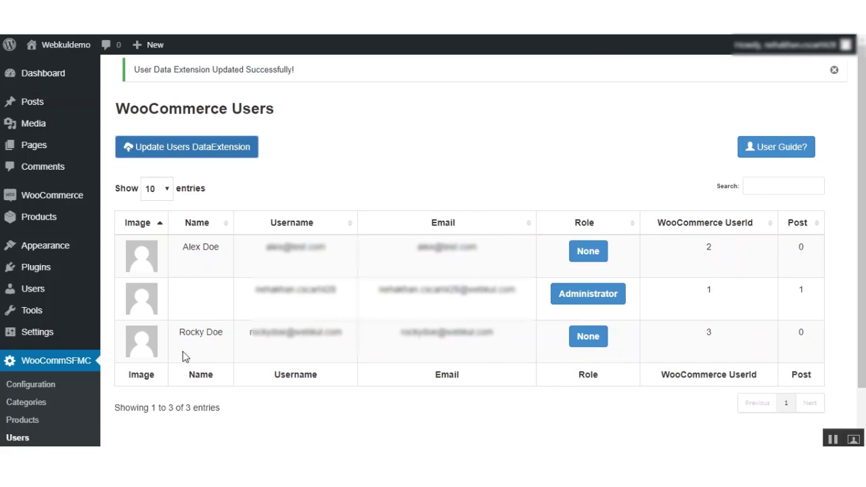
# Step: Go to WooCommSFMC > Orders, listing 4 completed orders
pyautogui.scroll(-1, 47, 384)
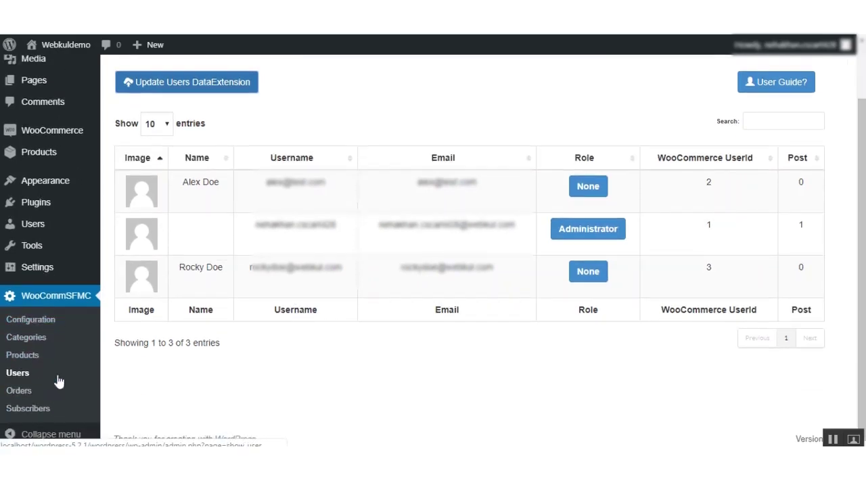
pyautogui.click(20, 390)
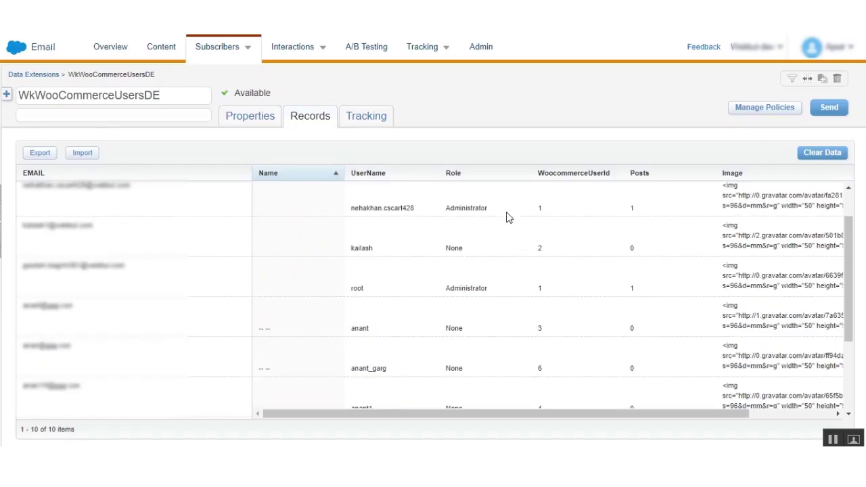
# Step: From Subscribers > Data Extensions, view WkWooCommerceOrderDE's 5 order records
pyautogui.moveTo(235, 52)
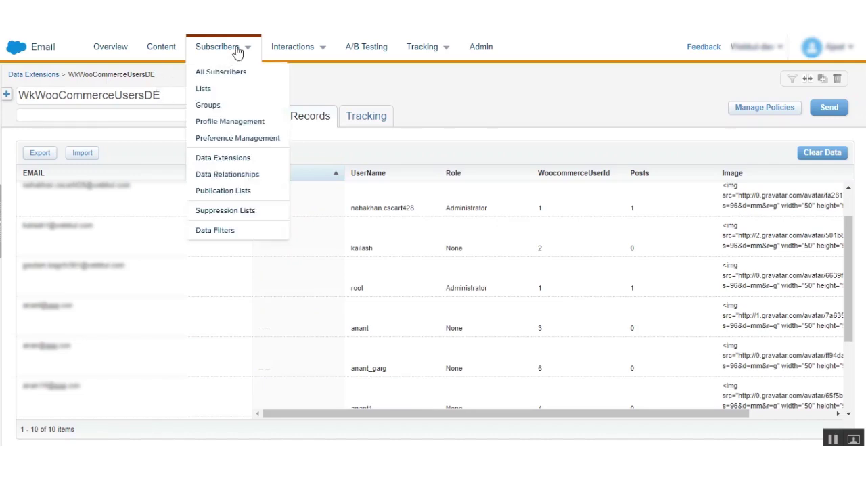
pyautogui.click(223, 159)
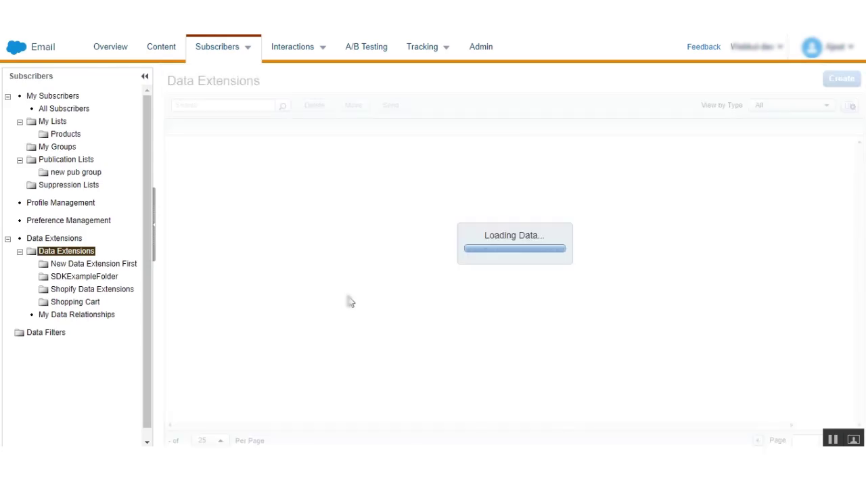
pyautogui.scroll(-5, 278, 347)
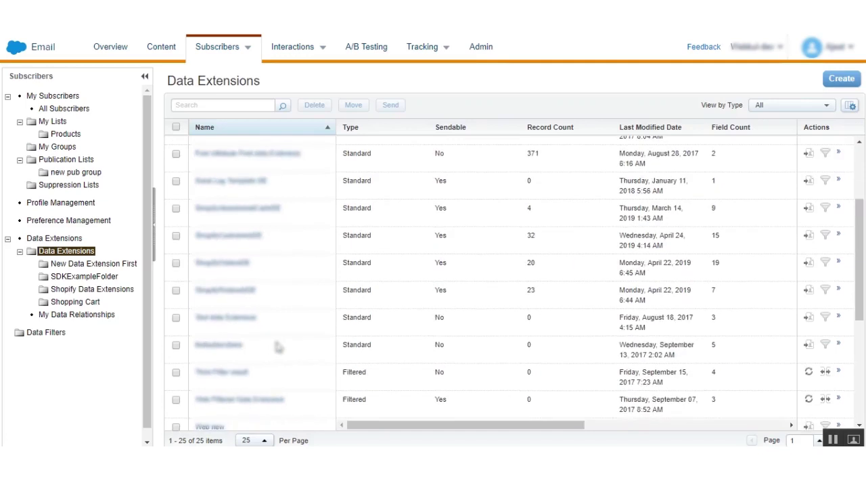
pyautogui.scroll(-3, 278, 347)
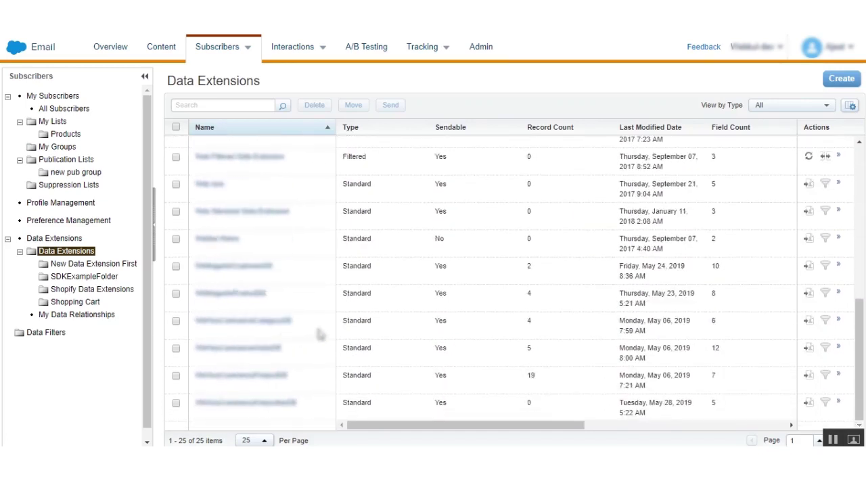
pyautogui.click(269, 349)
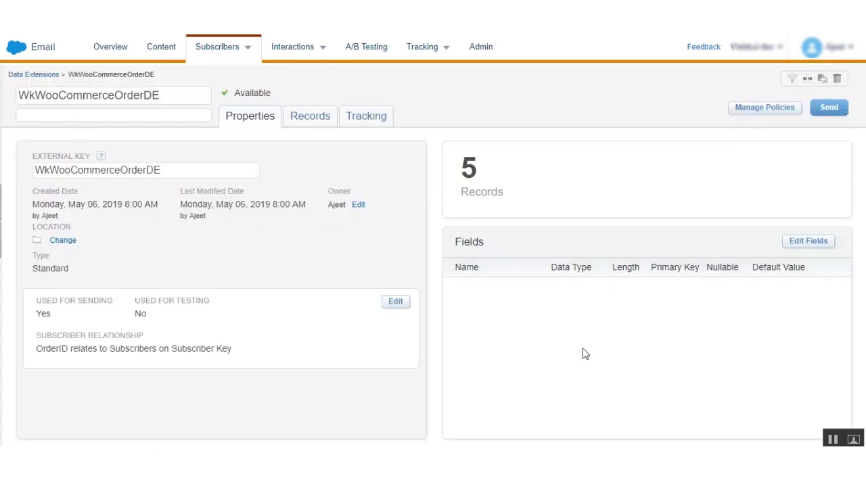
pyautogui.click(301, 117)
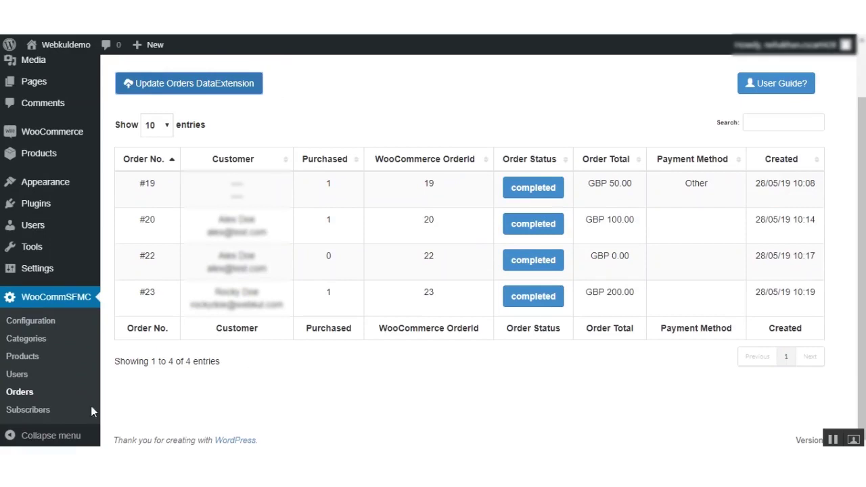
# Step: Go to WooCommSFMC > Subscribers to list the members of list 41990
pyautogui.click(37, 413)
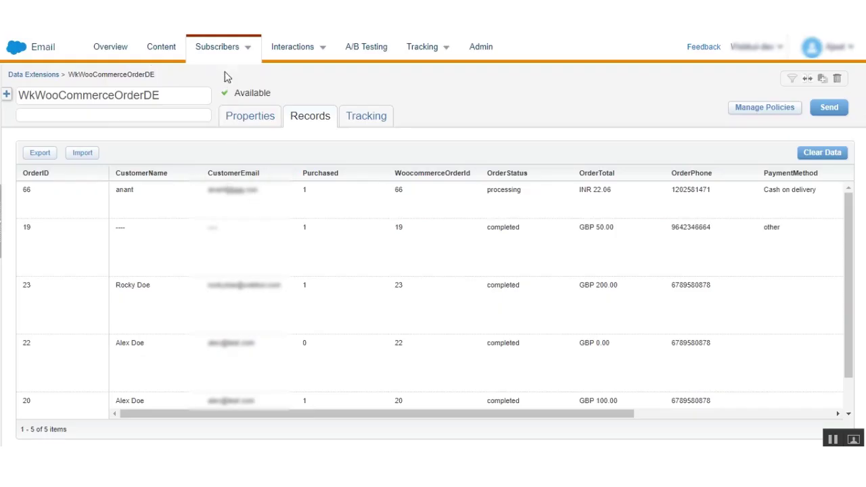
# Step: Via Subscribers > Lists, browse list 41990's 35 subscribers and their statuses
pyautogui.moveTo(239, 58)
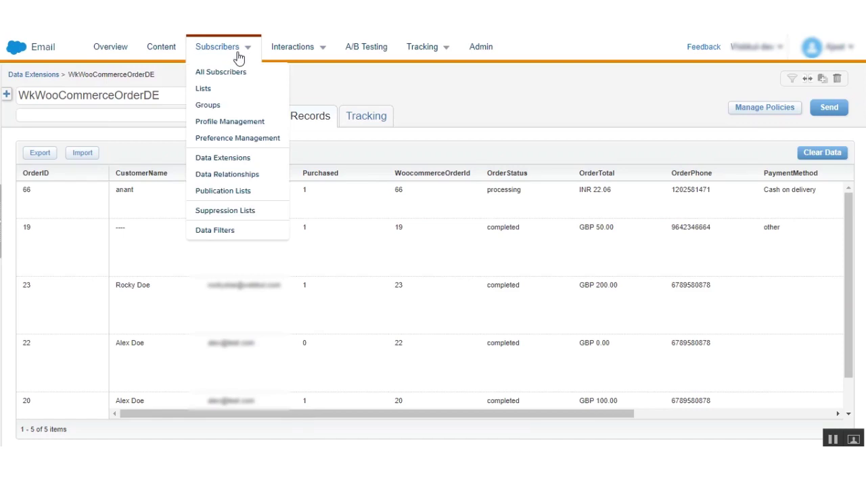
pyautogui.click(204, 89)
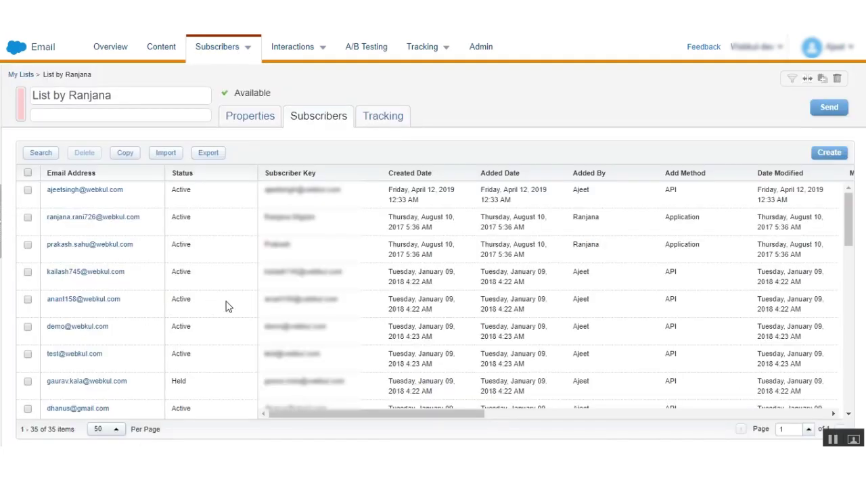
pyautogui.scroll(-4, 228, 306)
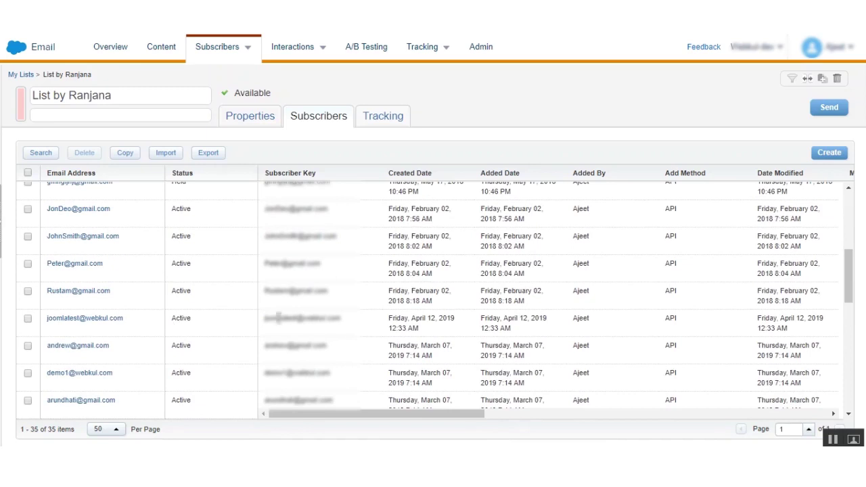
pyautogui.scroll(5, 270, 318)
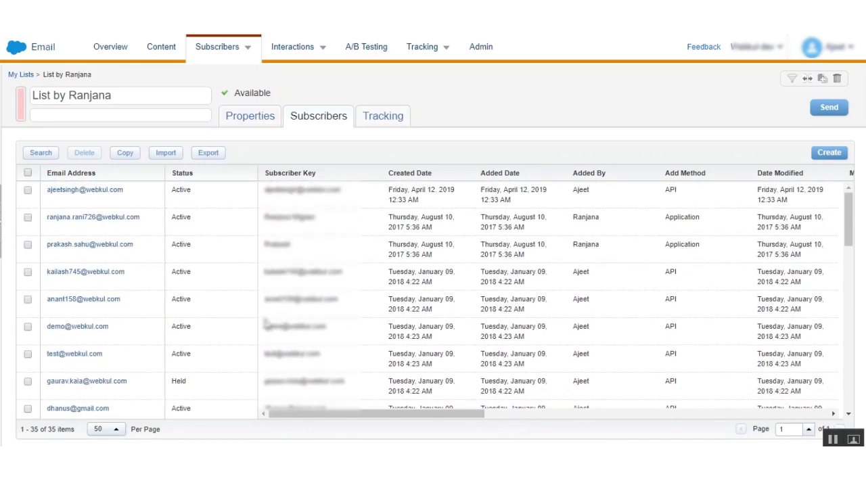
pyautogui.scroll(-3, 207, 311)
pyautogui.scroll(3, 208, 312)
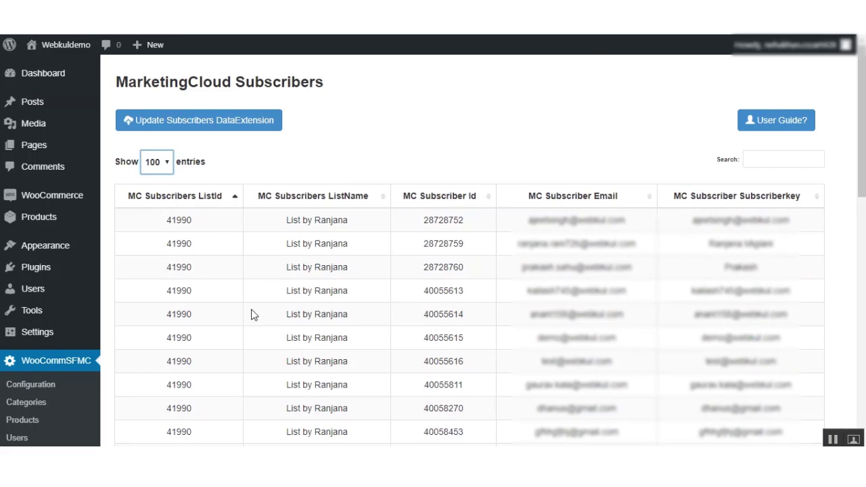
pyautogui.scroll(-8, 381, 284)
pyautogui.scroll(10, 381, 291)
pyautogui.scroll(-5, 366, 296)
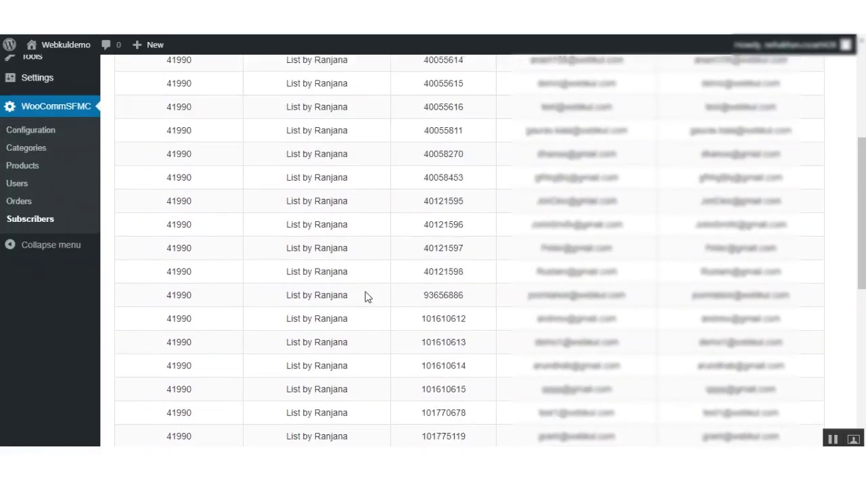
pyautogui.scroll(5, 365, 296)
pyautogui.scroll(-3, 304, 296)
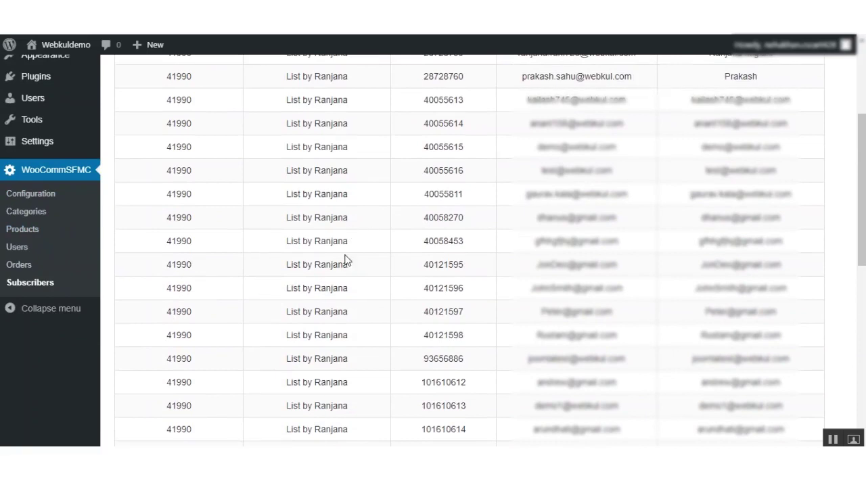
pyautogui.scroll(3, 484, 313)
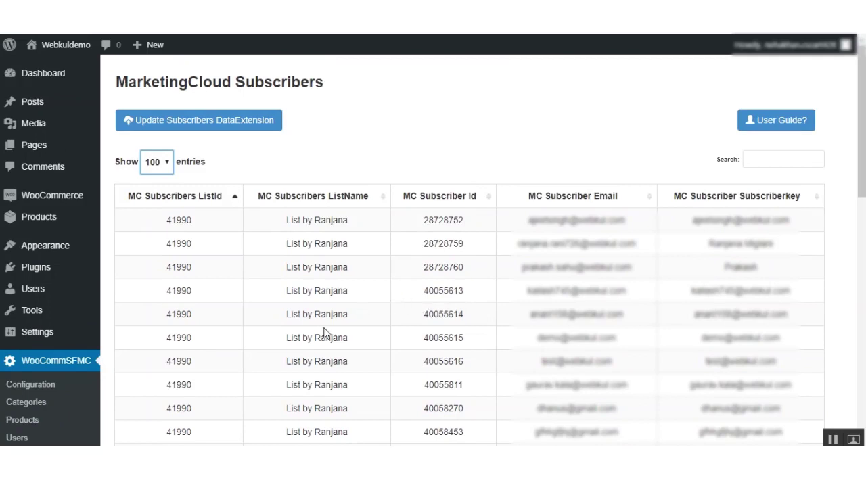
pyautogui.scroll(-3, 325, 333)
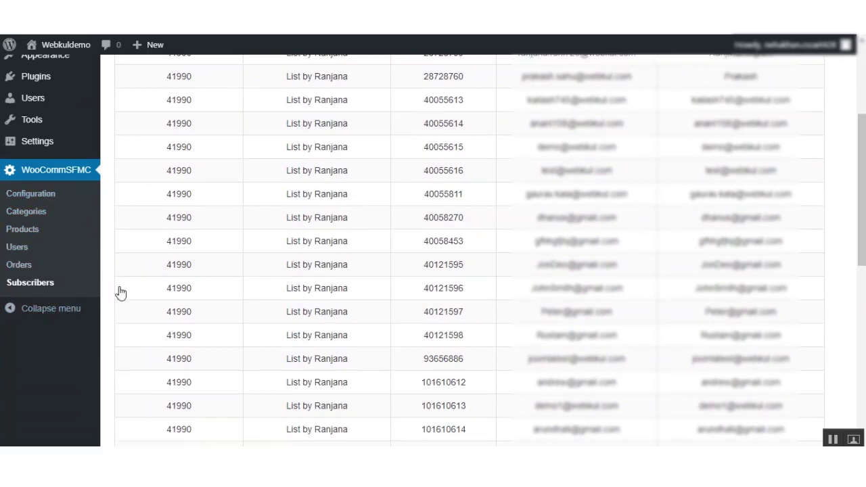
pyautogui.scroll(3, 406, 305)
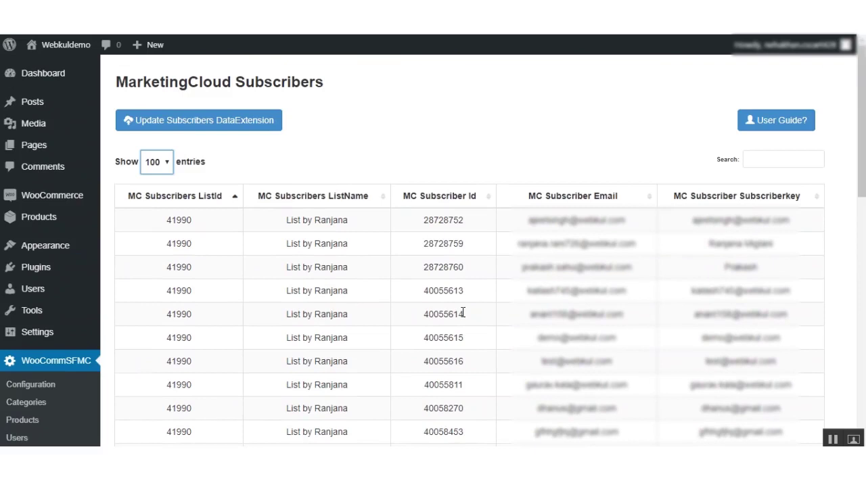